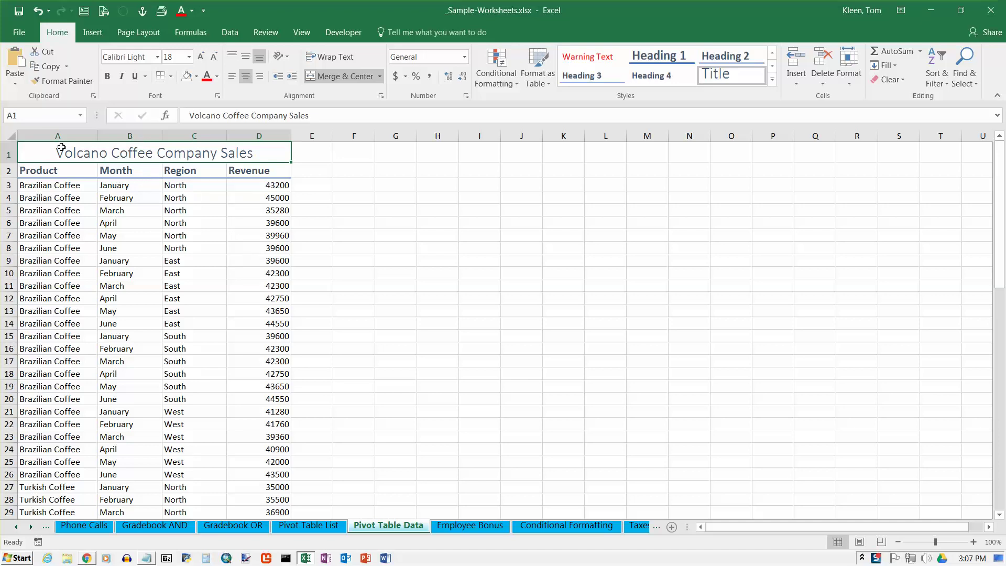
# Insert a PivotTable from range 'Pivot Table Data'!$A$2:$D$74 on a new worksheet
pyautogui.click(48, 173)
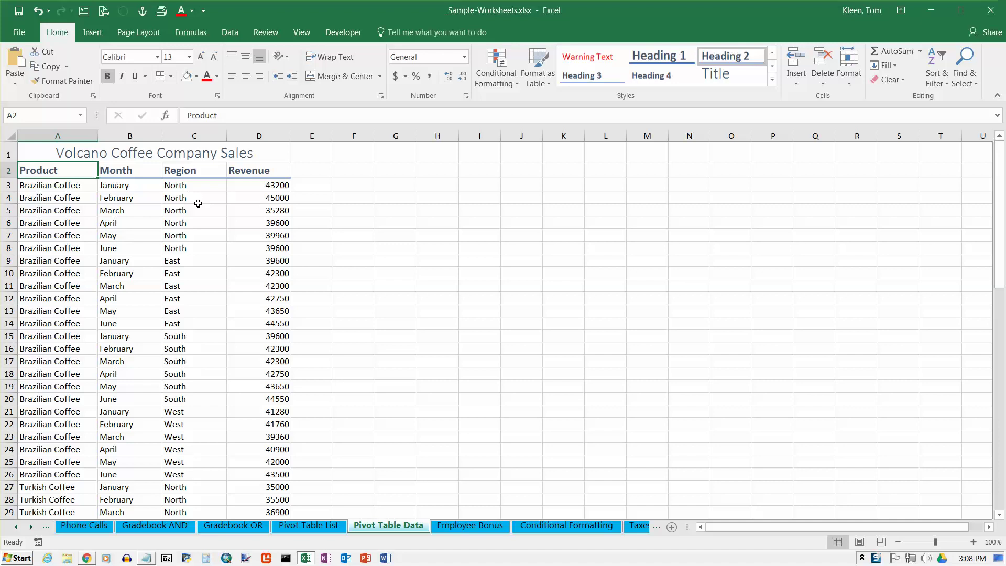
pyautogui.click(92, 32)
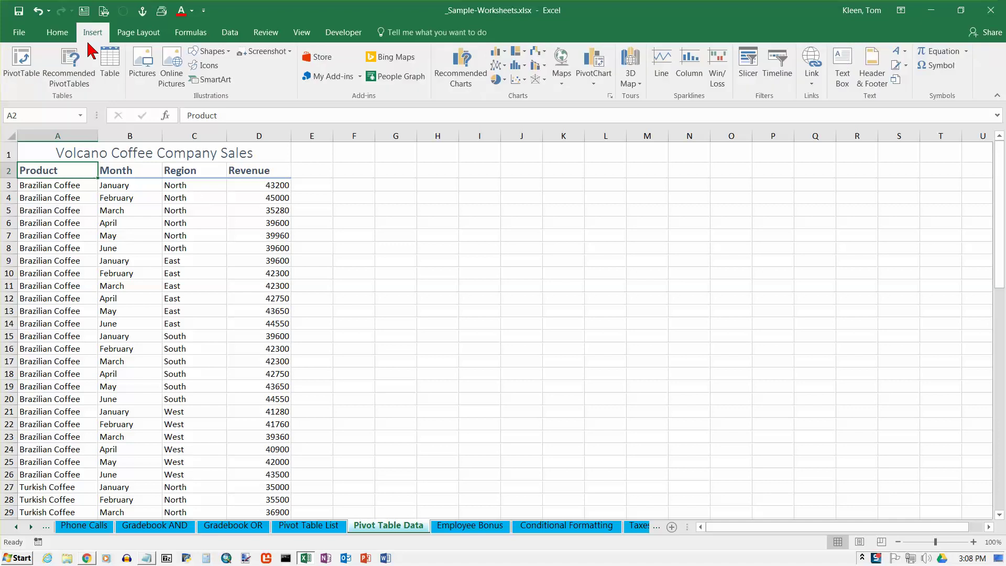
pyautogui.click(23, 67)
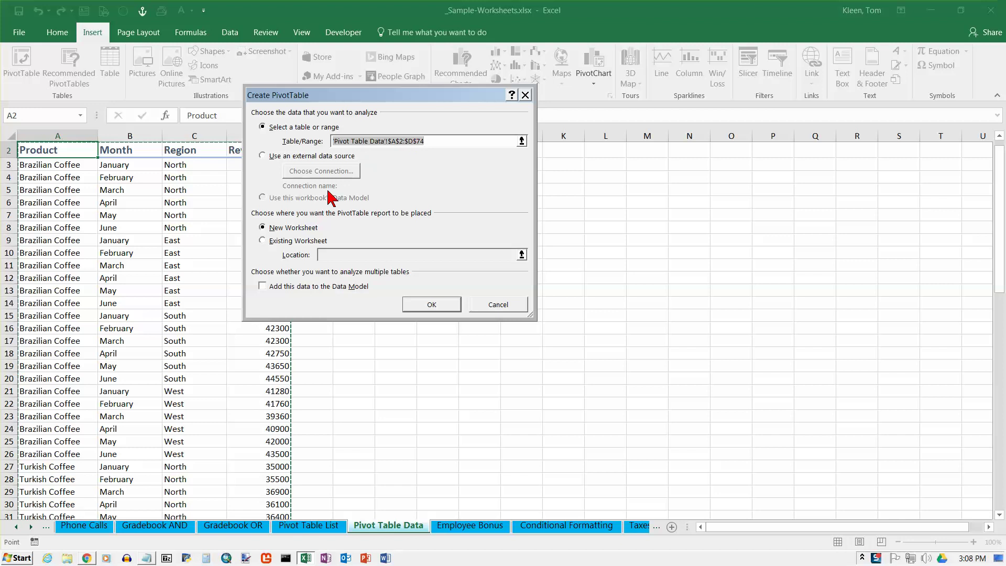
pyautogui.click(422, 304)
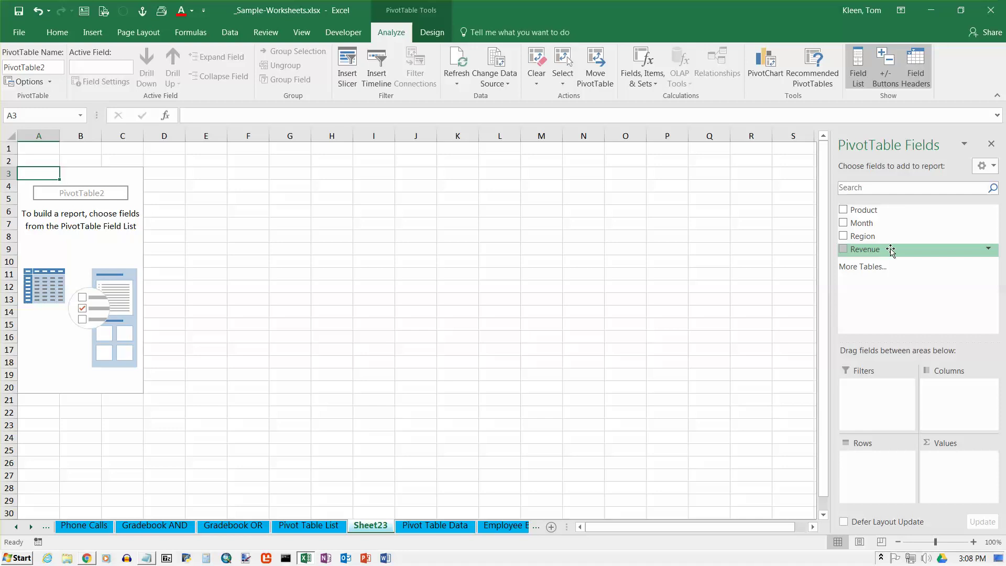
# Add Product as rows and Sum of Revenue as values, totalling 2830040
pyautogui.click(842, 210)
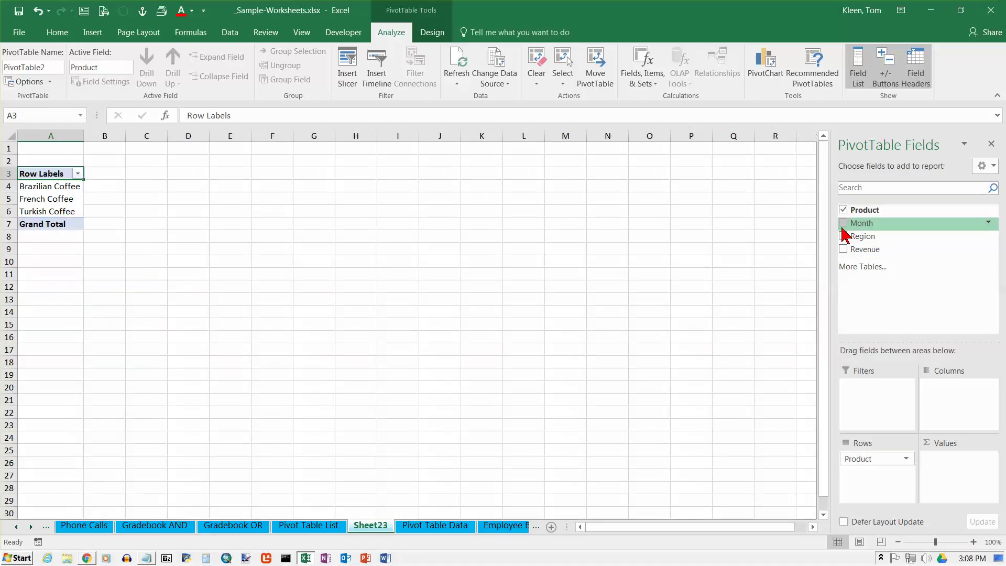
pyautogui.click(844, 250)
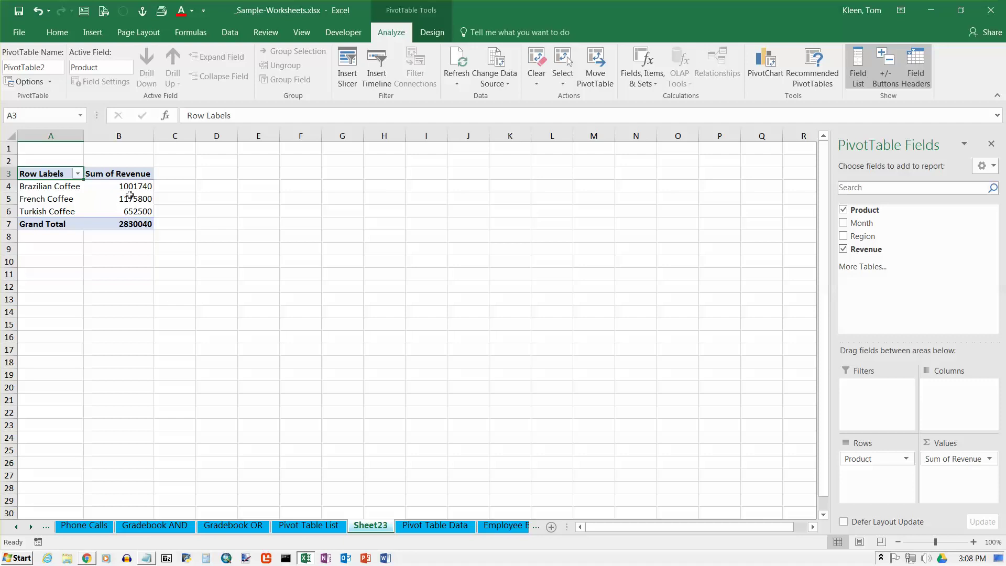
# Format the revenue column B as Accounting with zero decimal places
pyautogui.click(127, 137)
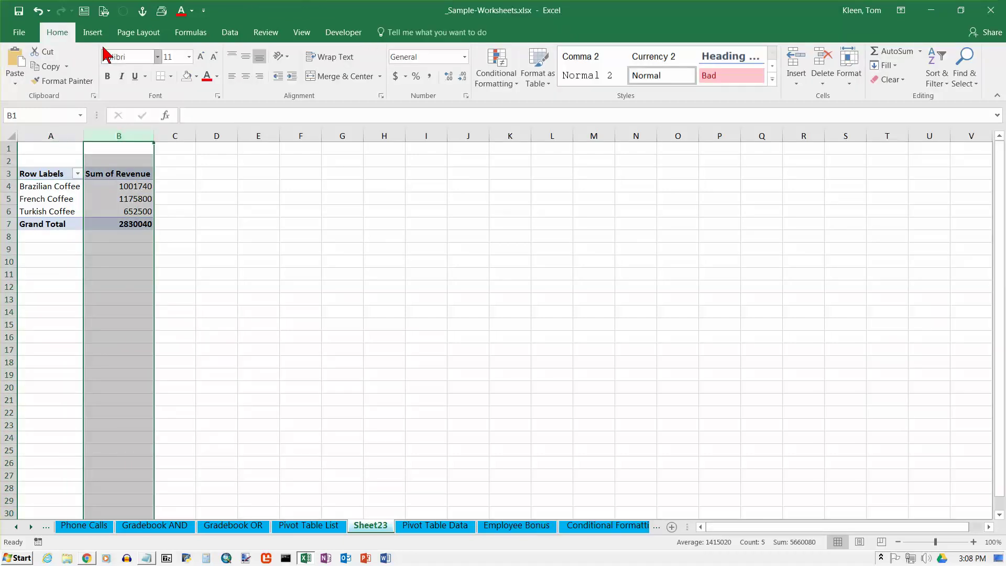
pyautogui.click(398, 78)
pyautogui.click(462, 78)
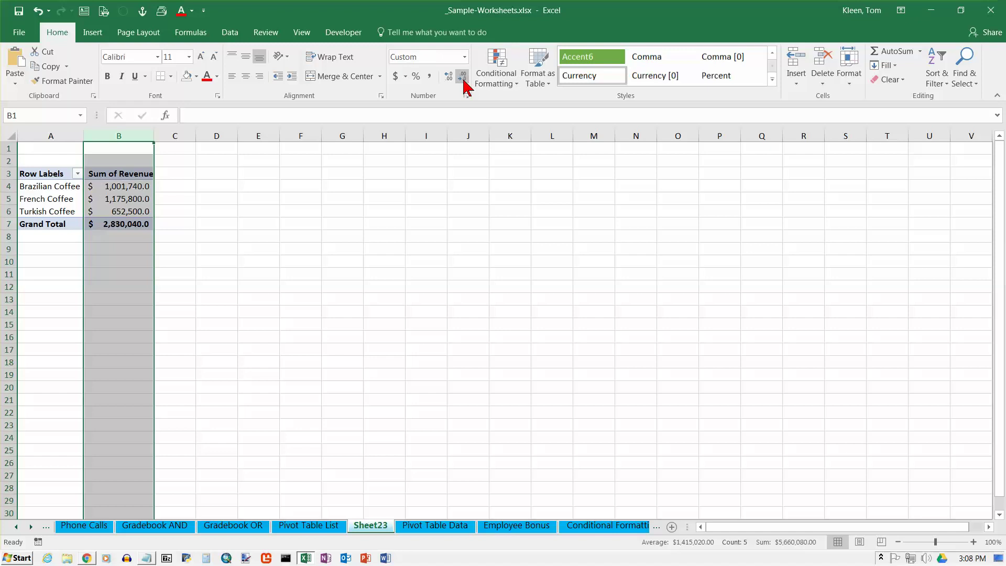
pyautogui.click(463, 79)
# Add Month to the pivot rows to break each coffee down by month
pyautogui.click(59, 186)
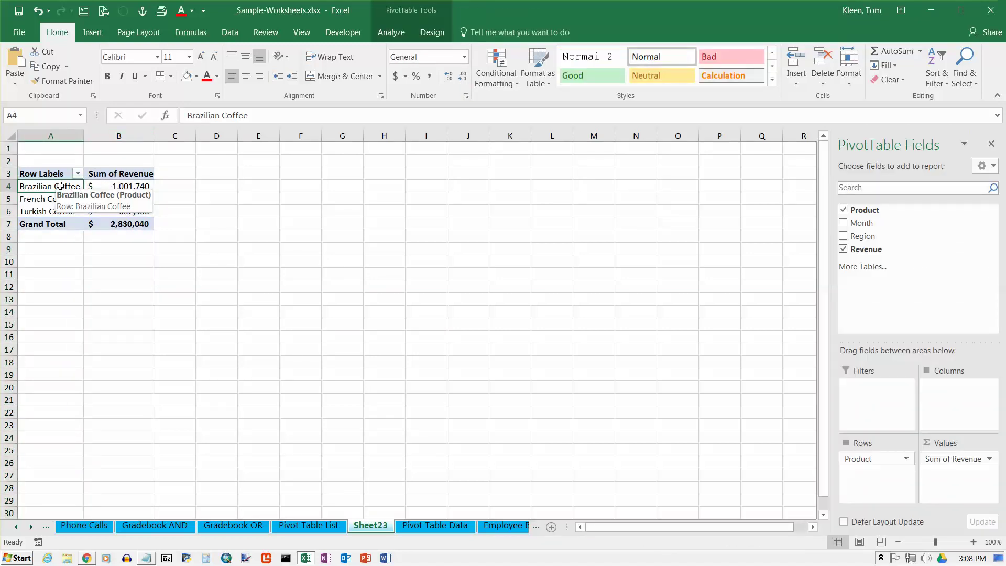
pyautogui.click(120, 199)
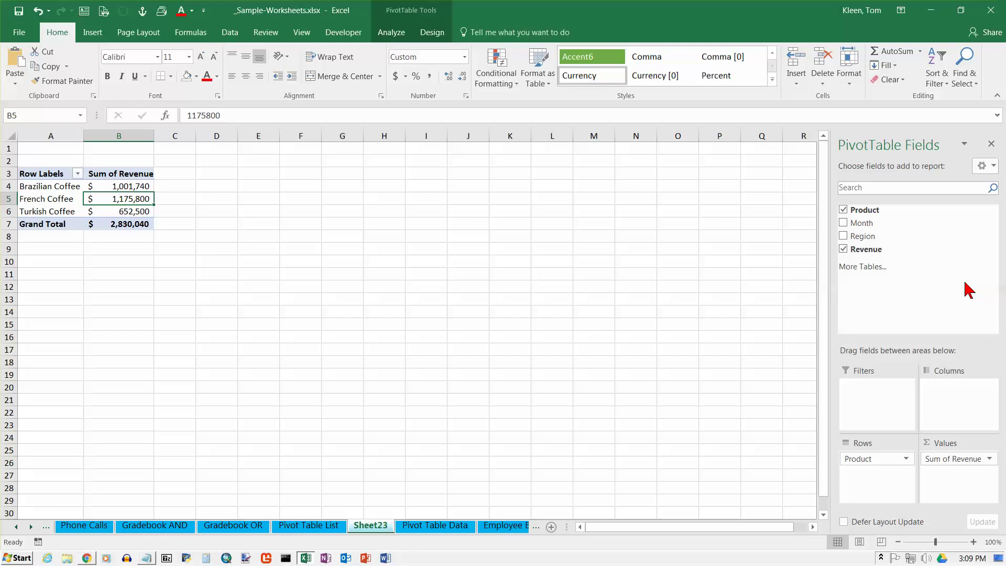
pyautogui.click(843, 223)
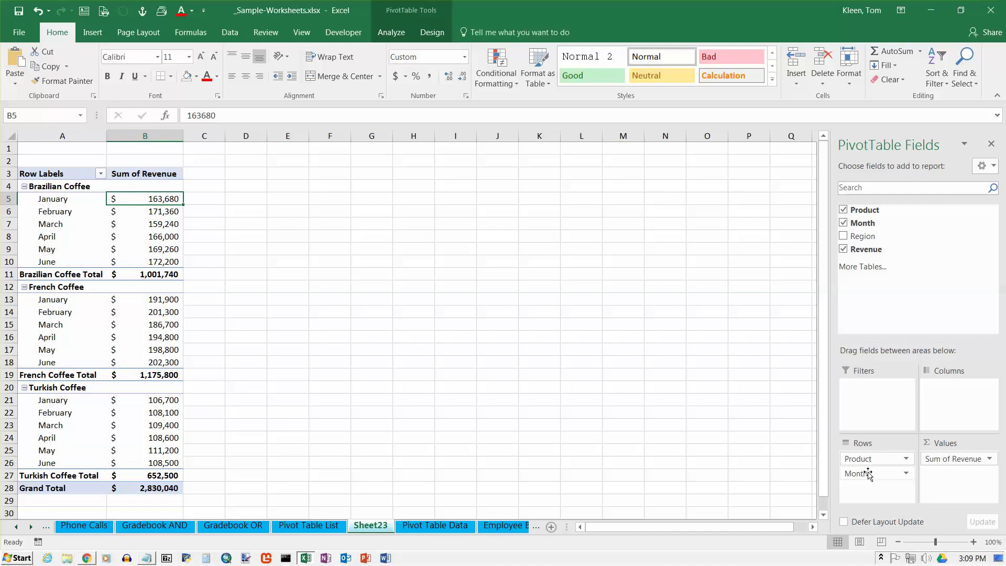
# Move Month from Rows to Columns and adjust column B's width
pyautogui.moveTo(867, 474); pyautogui.dragTo(945, 391)
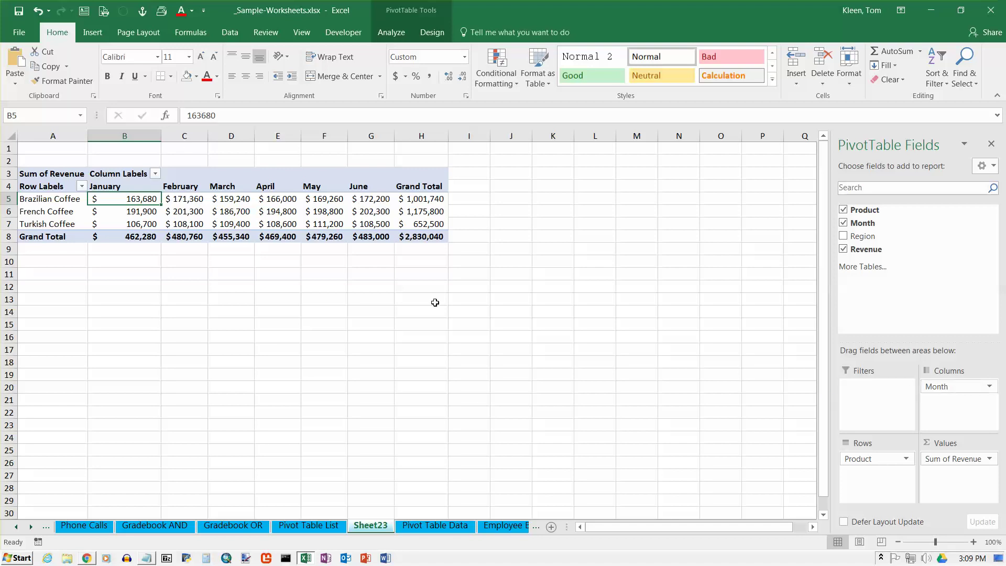
pyautogui.moveTo(161, 136)
pyautogui.mouseDown()
pyautogui.moveTo(135, 139)
pyautogui.moveTo(160, 139)
pyautogui.mouseUp()
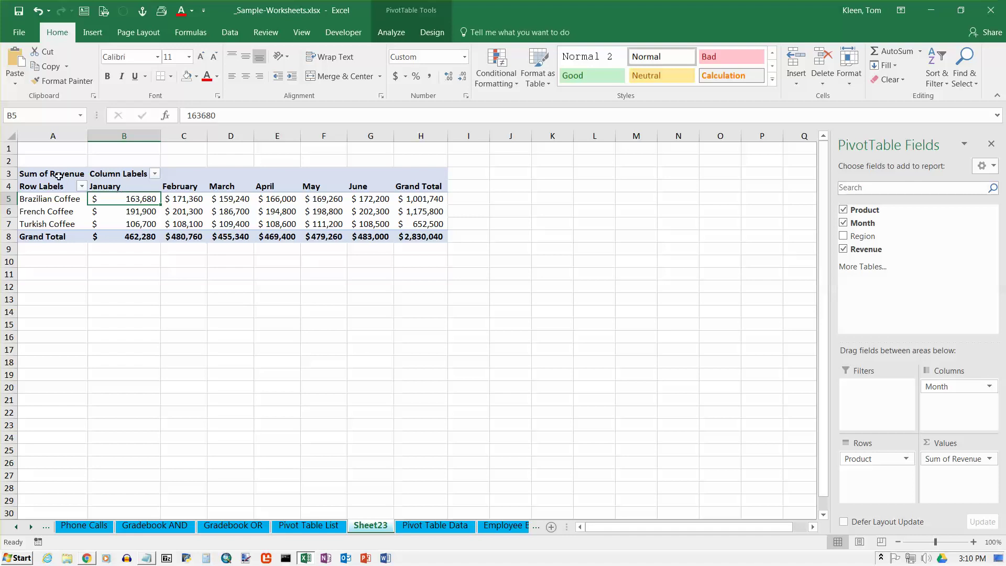
# Rename Column Labels to 'Month' and Row Labels to 'Product', then select columns B–H
pyautogui.click(128, 174)
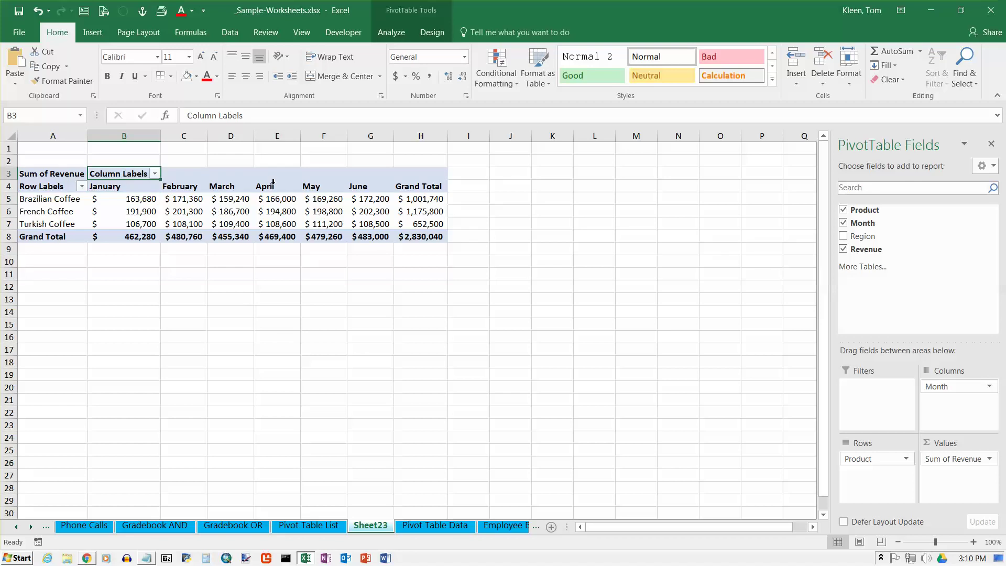
pyautogui.write('Month')
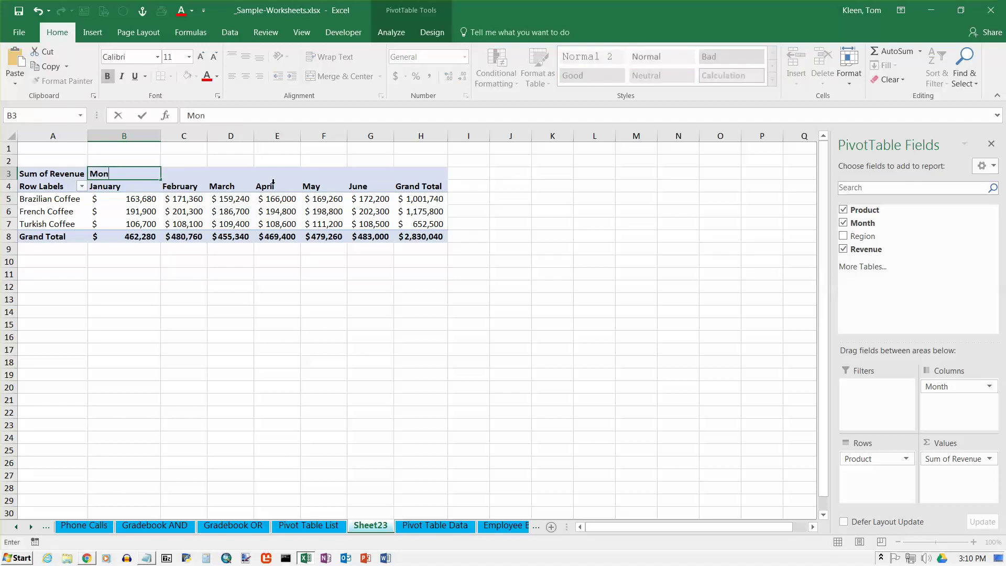
pyautogui.press('Return')
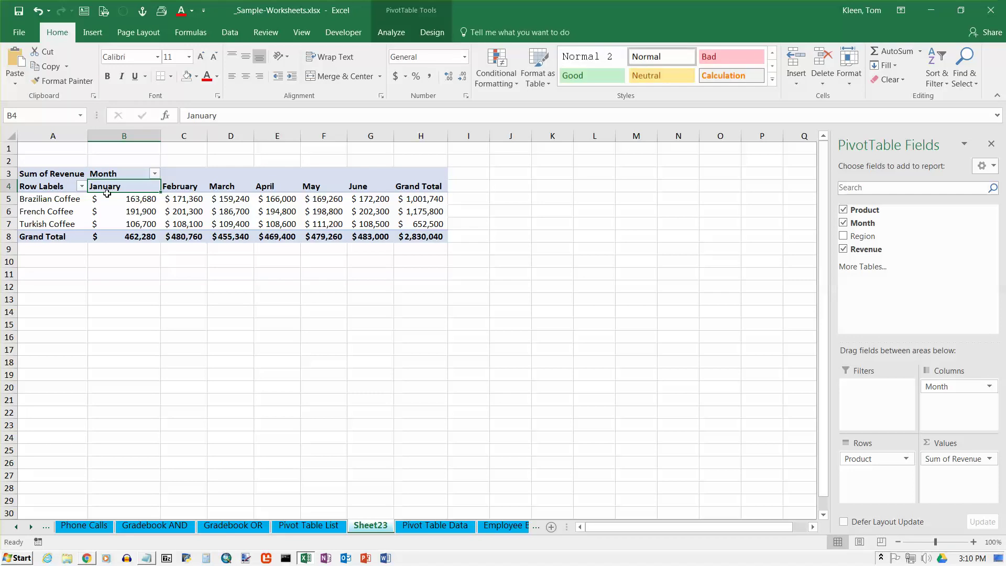
pyautogui.click(44, 189)
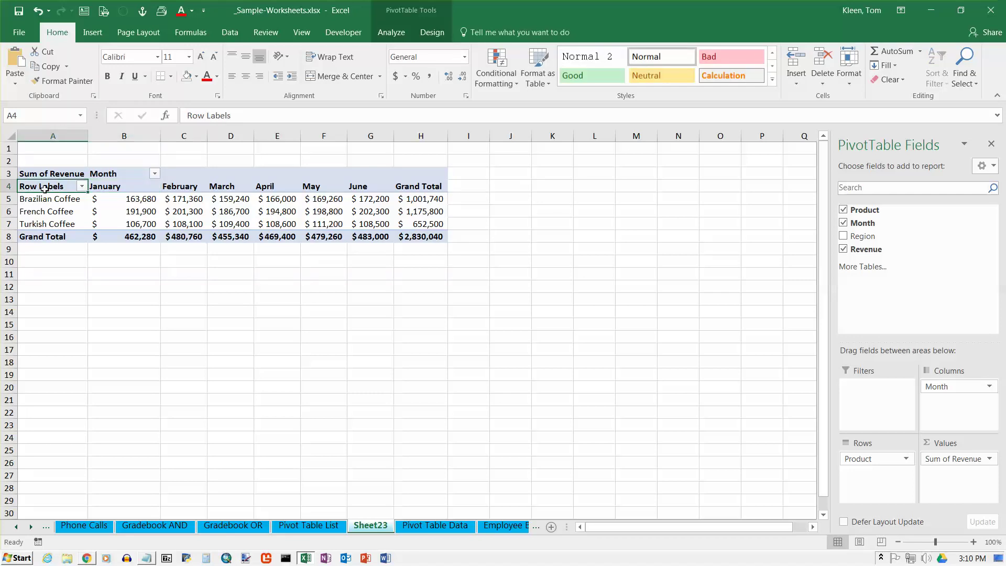
pyautogui.write('Product')
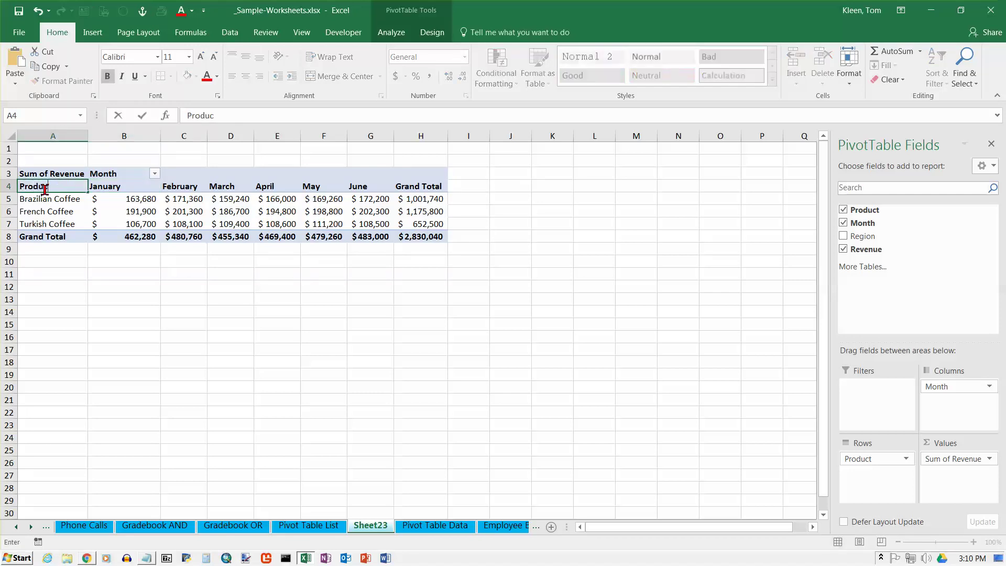
pyautogui.press('Return')
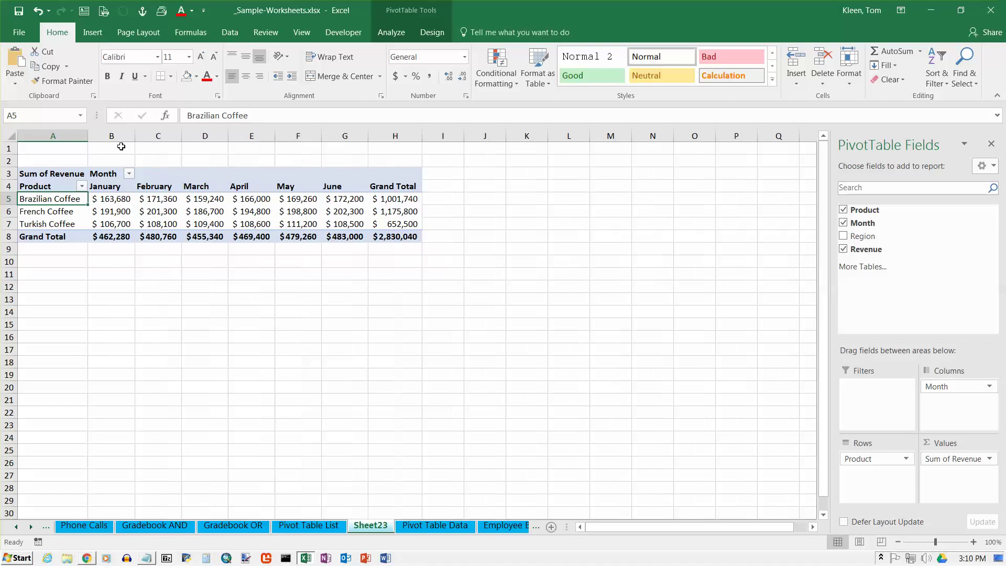
pyautogui.moveTo(131, 137); pyautogui.dragTo(374, 135)
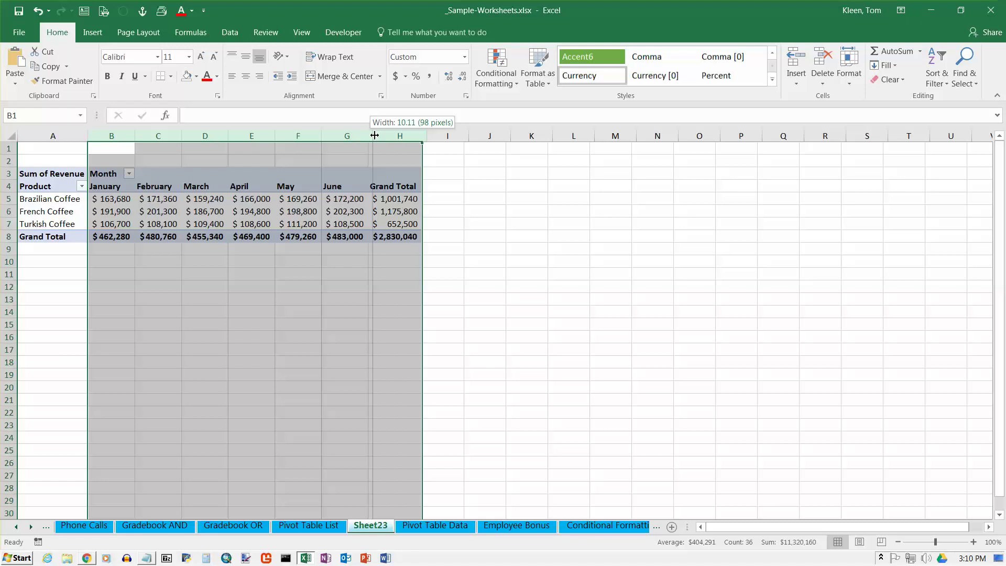
# Widen columns B through H to an equal 117-pixel width
pyautogui.moveTo(374, 135); pyautogui.dragTo(405, 135)
pyautogui.click(487, 186)
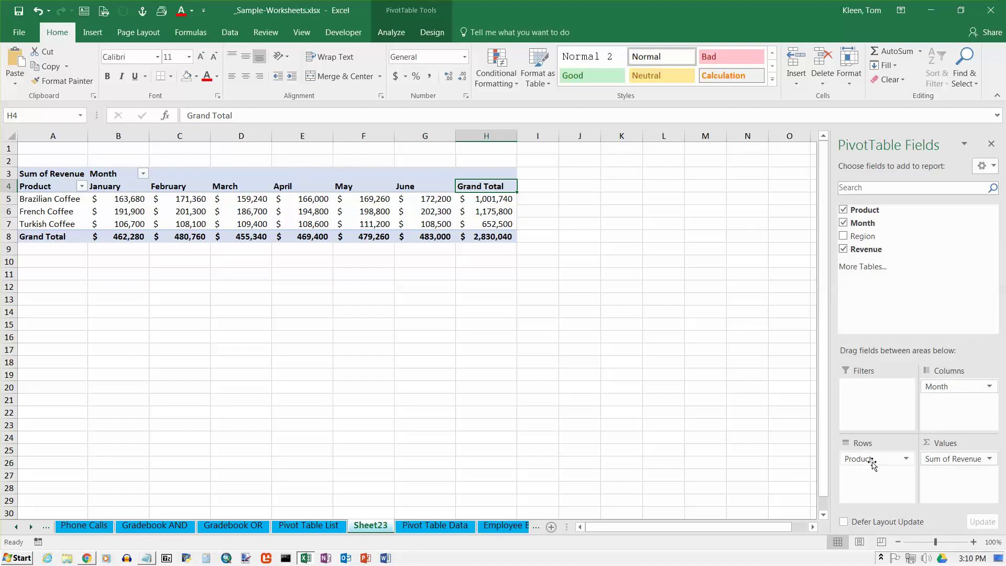
pyautogui.moveTo(872, 461); pyautogui.dragTo(935, 428)
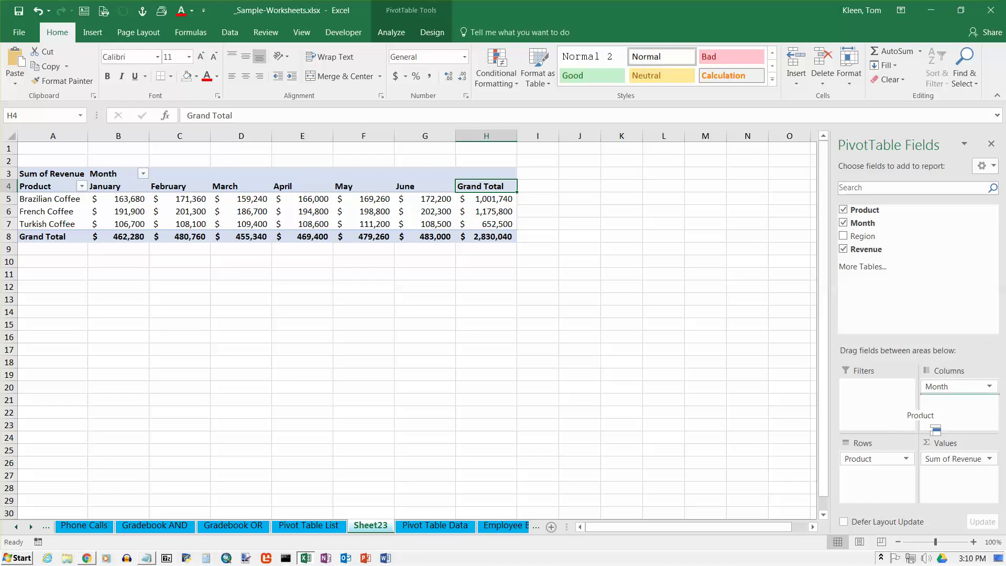
# Swap the fields so Product sits in Columns and Month in Rows
pyautogui.moveTo(935, 429); pyautogui.dragTo(935, 419)
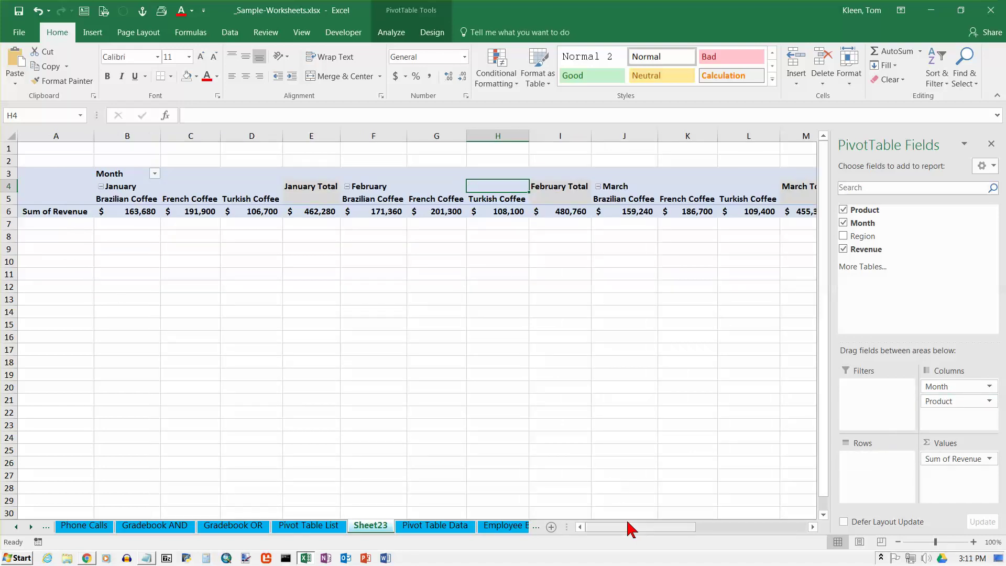
pyautogui.moveTo(628, 523); pyautogui.dragTo(595, 524)
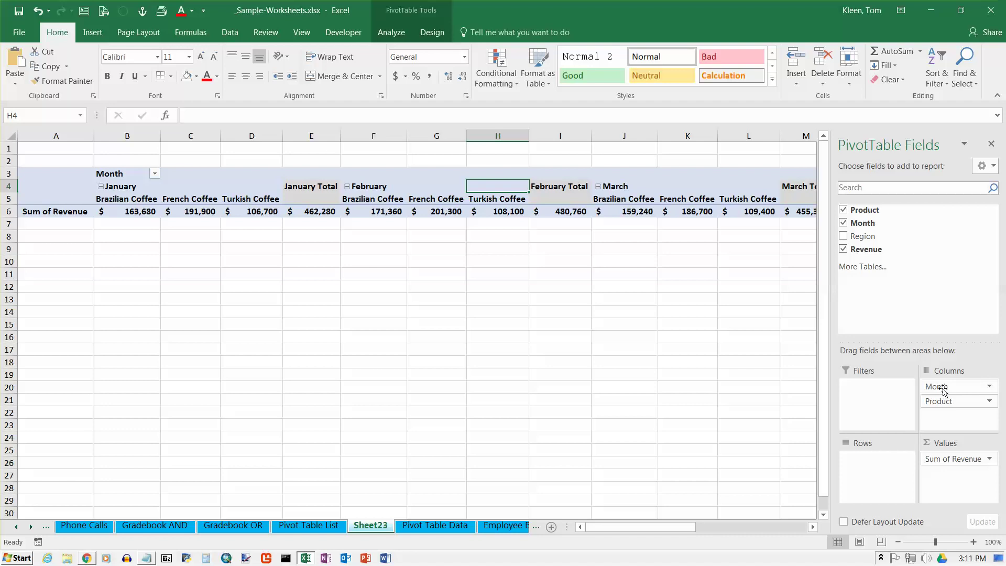
pyautogui.moveTo(943, 390); pyautogui.dragTo(885, 461)
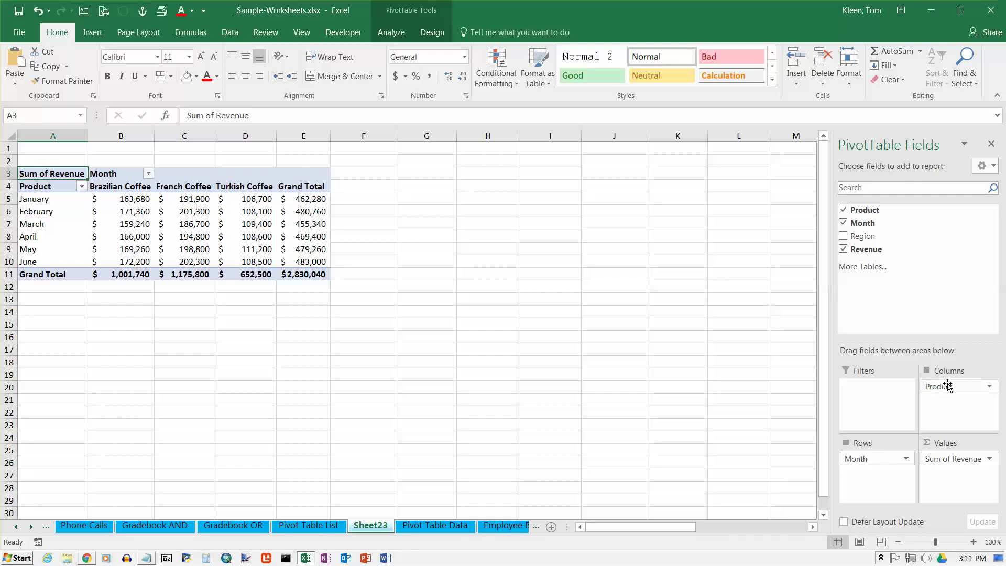
# Put Product under Month in Rows and add Region (East, North, South, West) as columns
pyautogui.moveTo(208, 240)
pyautogui.moveTo(955, 390); pyautogui.dragTo(876, 473)
pyautogui.click(843, 236)
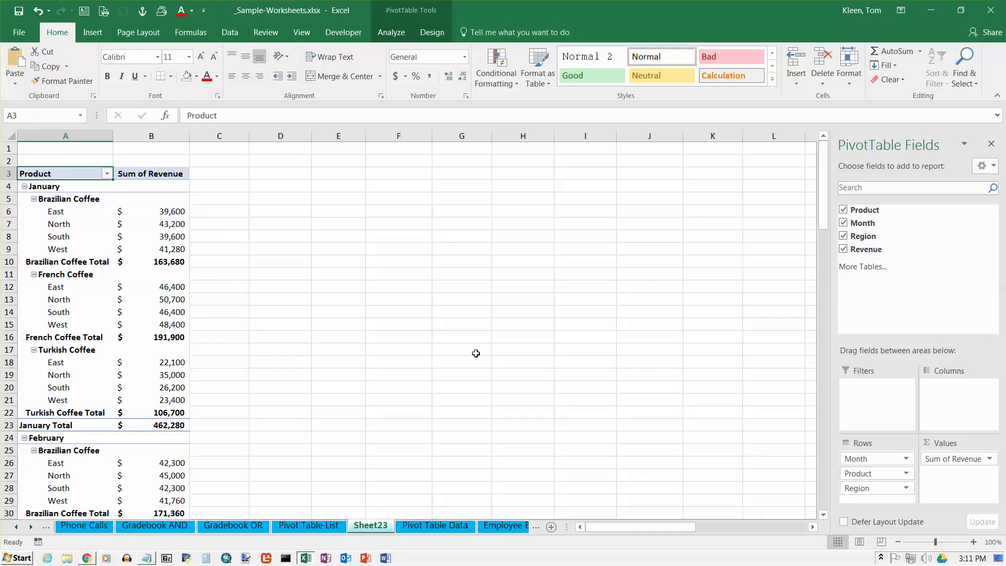
pyautogui.scroll(-15, 231, 309)
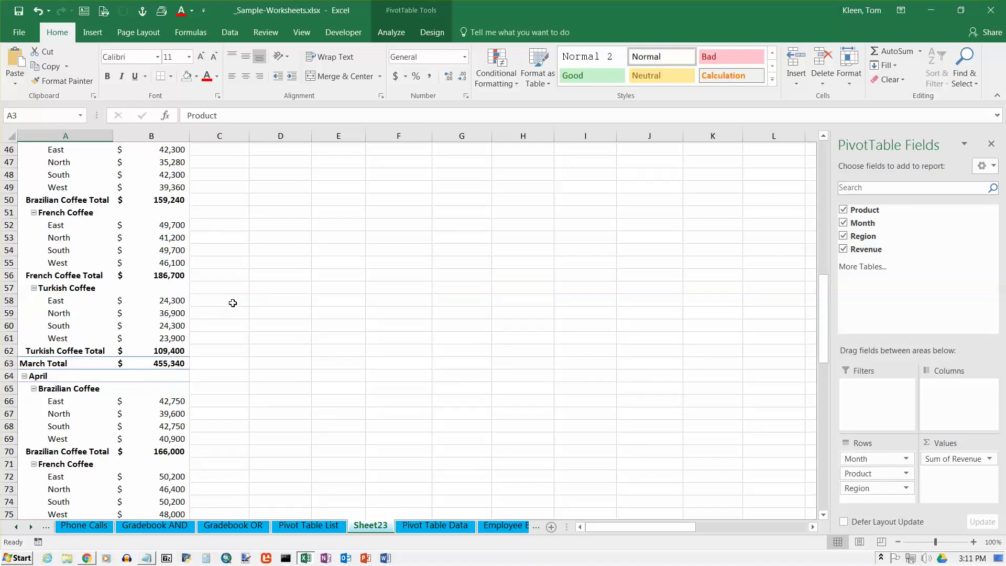
pyautogui.scroll(15, 231, 304)
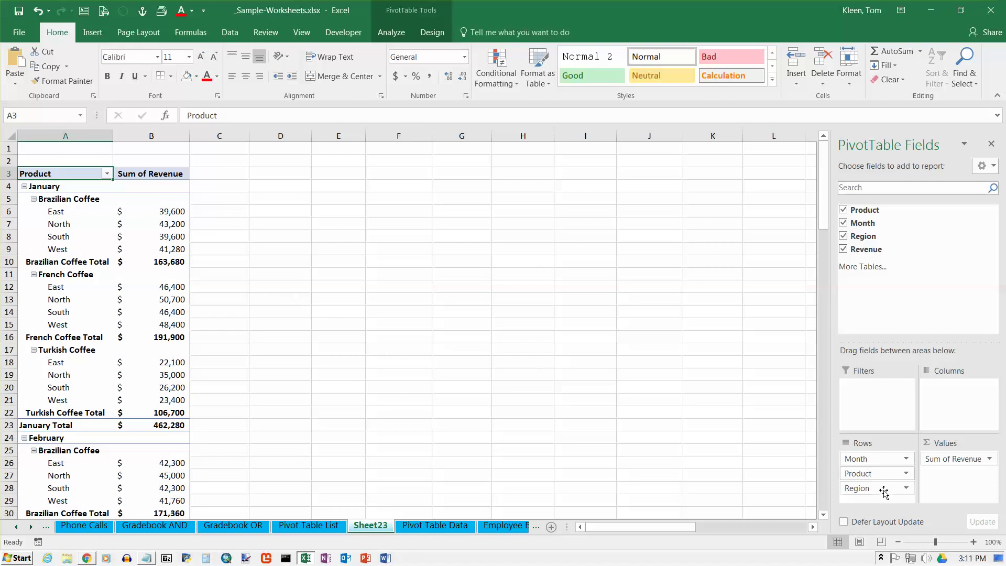
pyautogui.moveTo(891, 488); pyautogui.dragTo(963, 413)
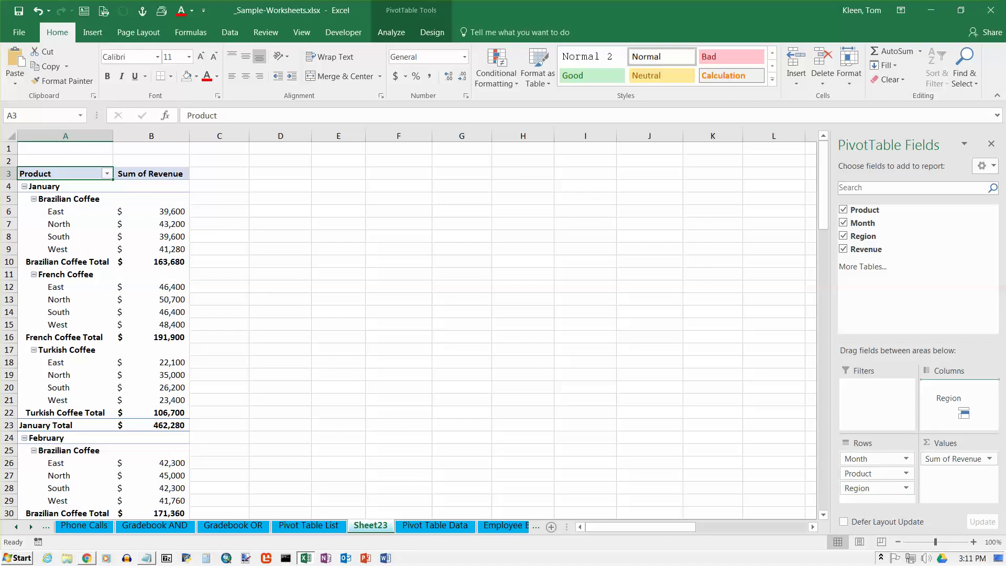
pyautogui.moveTo(962, 413); pyautogui.dragTo(958, 398)
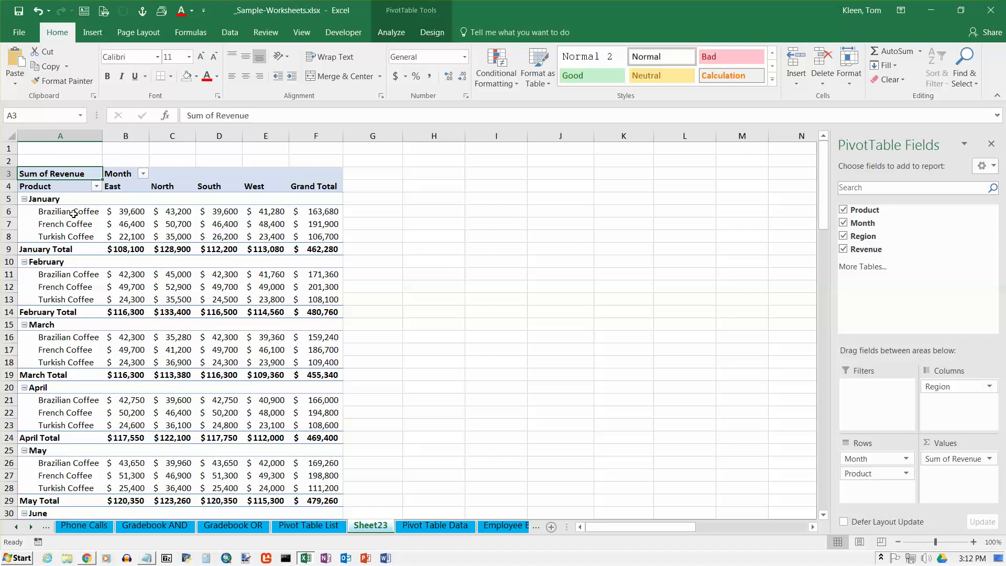
# Place Month beneath Product in Rows so each coffee lists January–June by region
pyautogui.moveTo(869, 459); pyautogui.dragTo(872, 495)
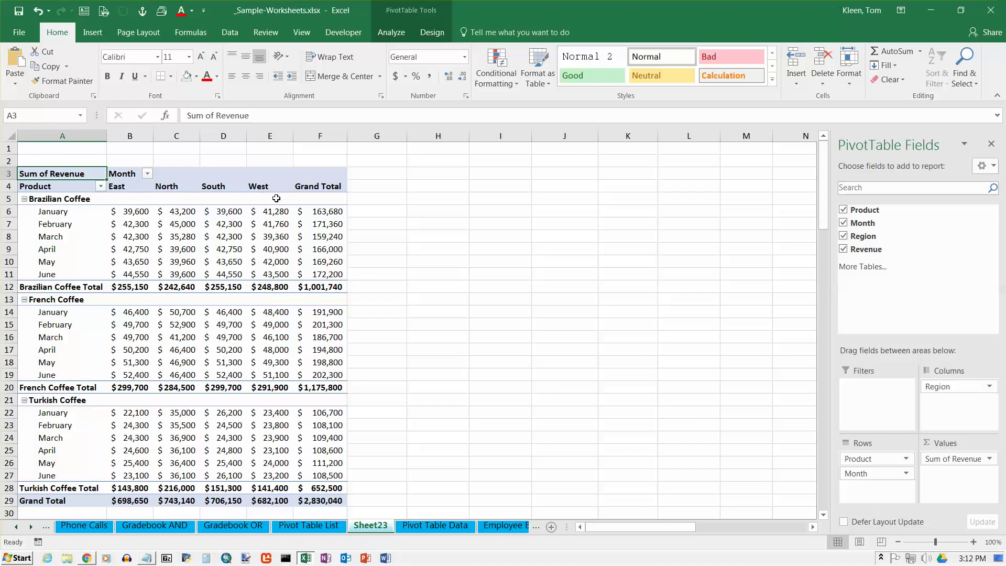
pyautogui.moveTo(272, 216)
pyautogui.click(147, 173)
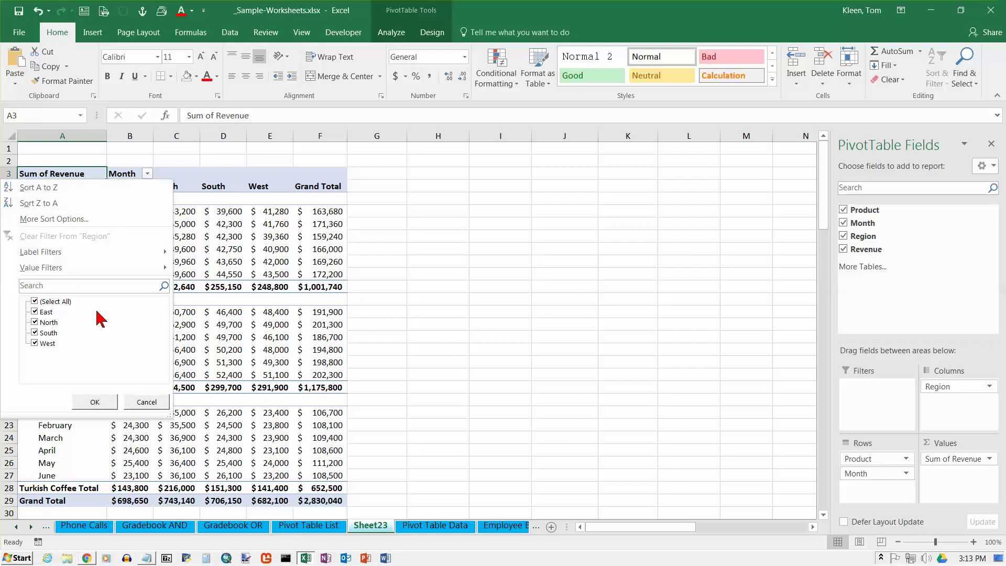
# Filter the pivot columns to show only the East and North regions
pyautogui.click(34, 301)
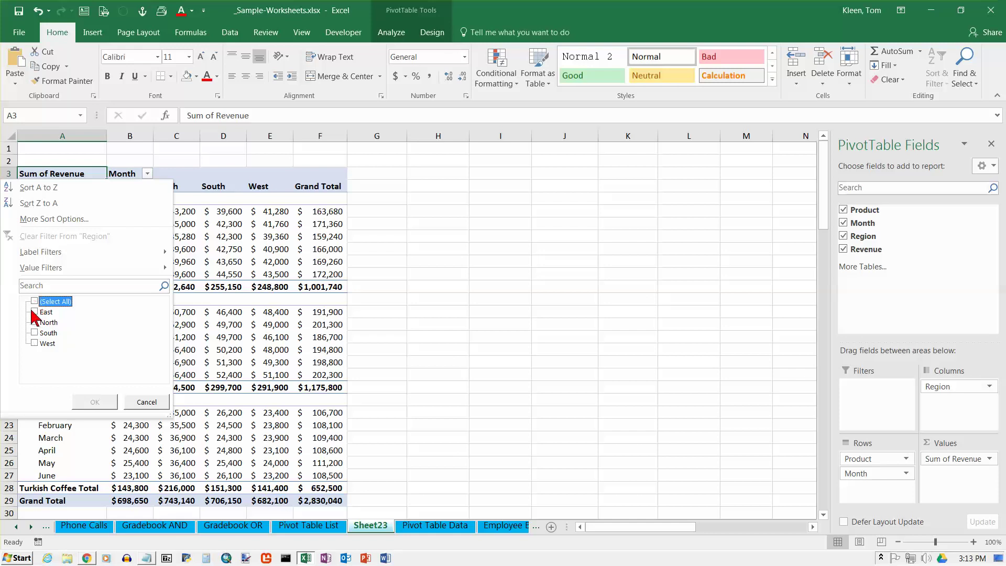
pyautogui.click(34, 311)
pyautogui.click(34, 323)
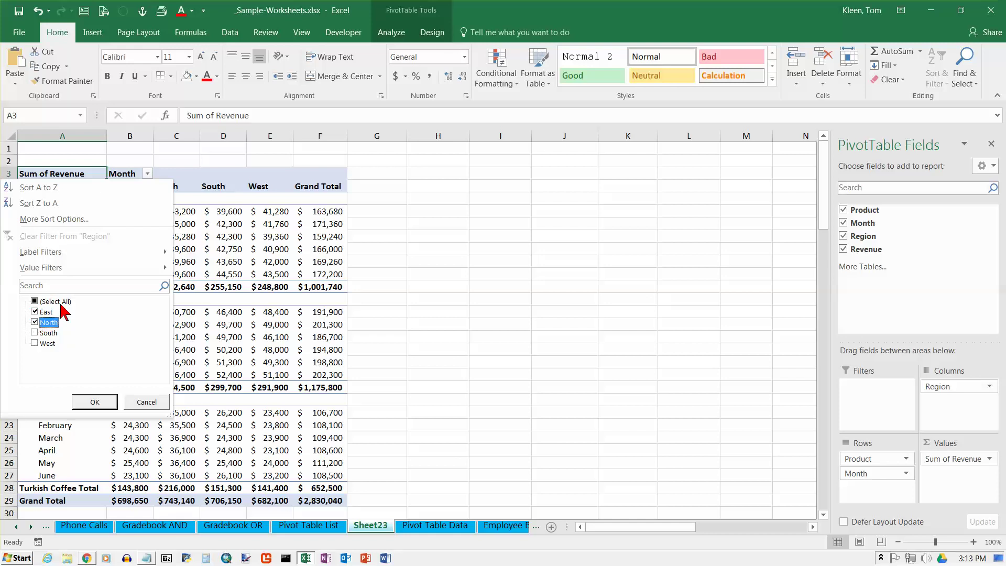
pyautogui.click(81, 402)
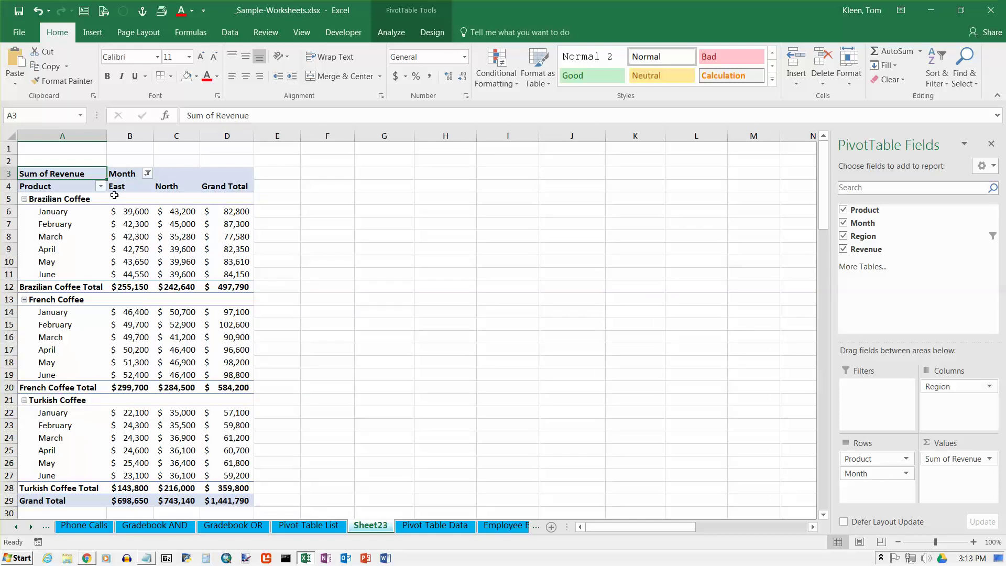
# Rename the column label header in B3 to 'Region'
pyautogui.click(131, 175)
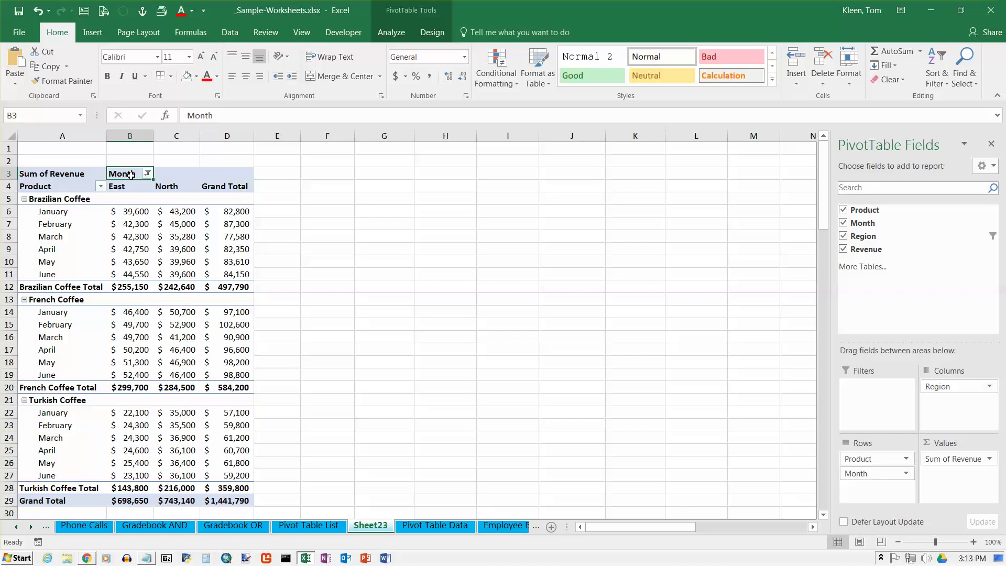
pyautogui.write('Region')
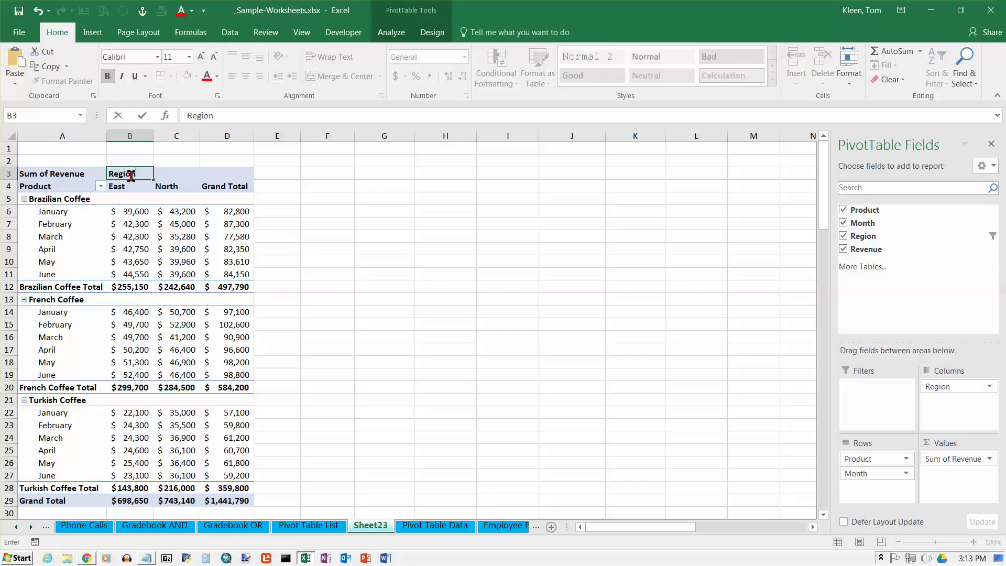
pyautogui.press('Return')
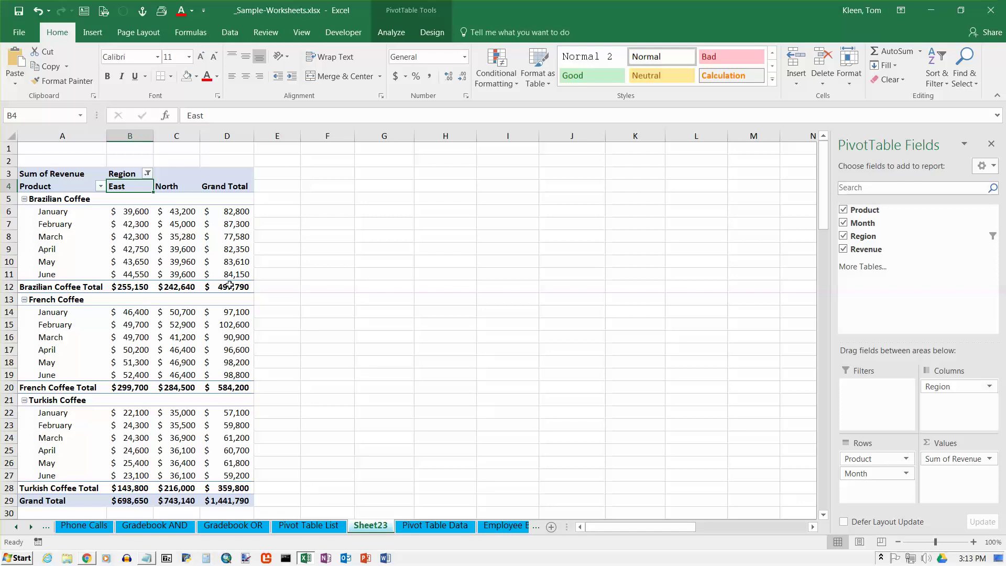
# Clear the region filter to show all four regions again
pyautogui.moveTo(232, 284)
pyautogui.hotkey('alt', 'Down')
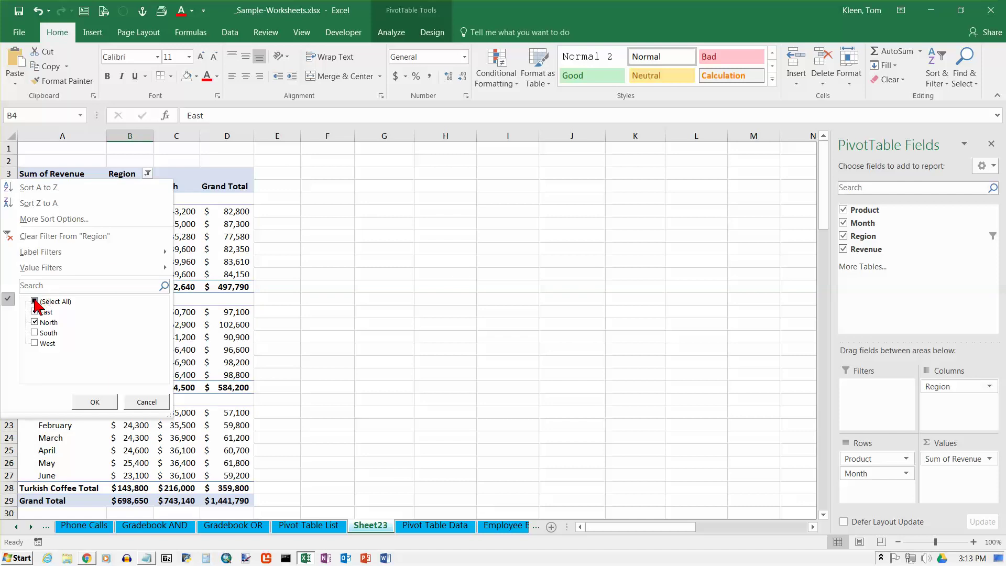
pyautogui.click(87, 400)
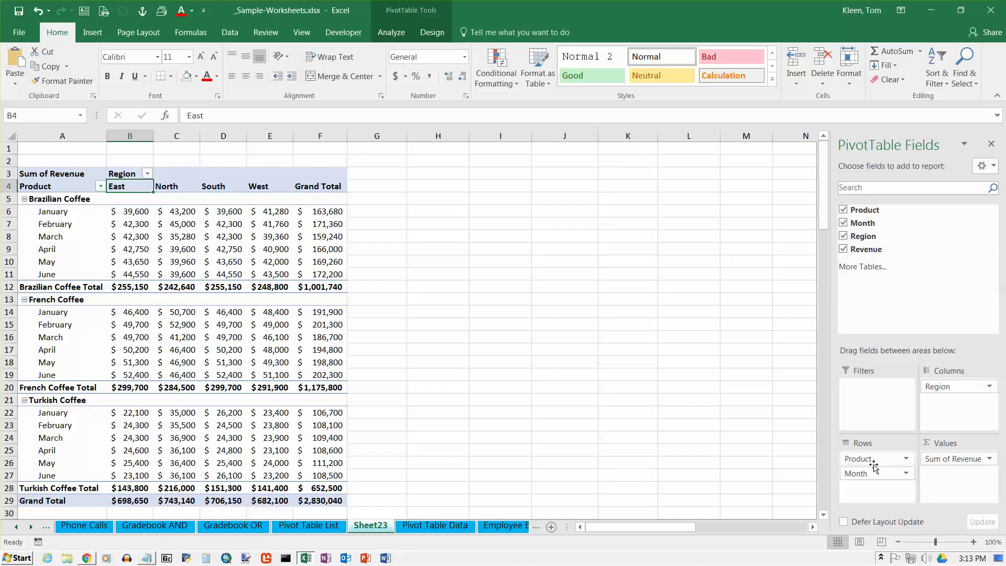
# Move Product to the report filter and show only Brazilian Coffee and French Coffee
pyautogui.moveTo(874, 464); pyautogui.dragTo(874, 405)
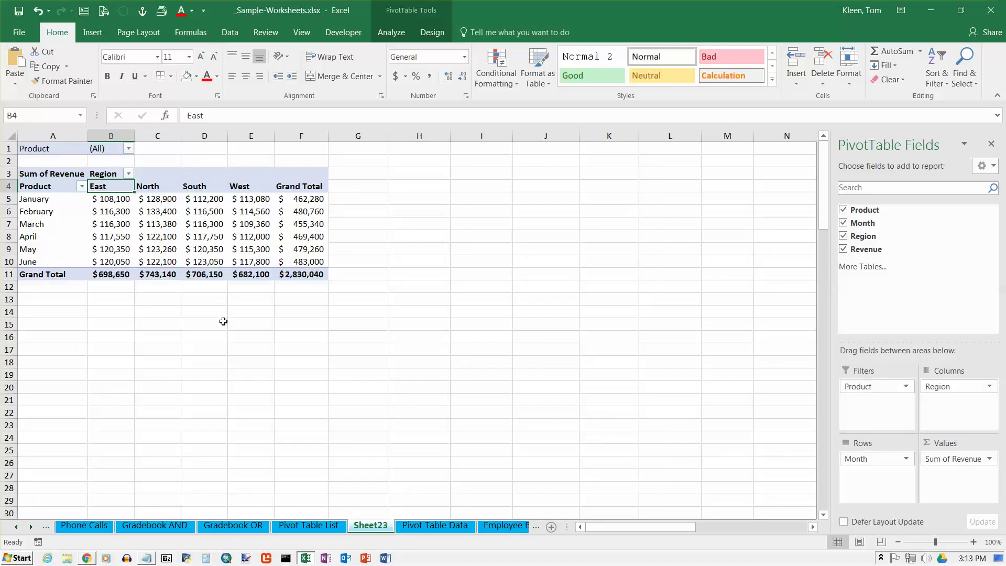
pyautogui.click(129, 149)
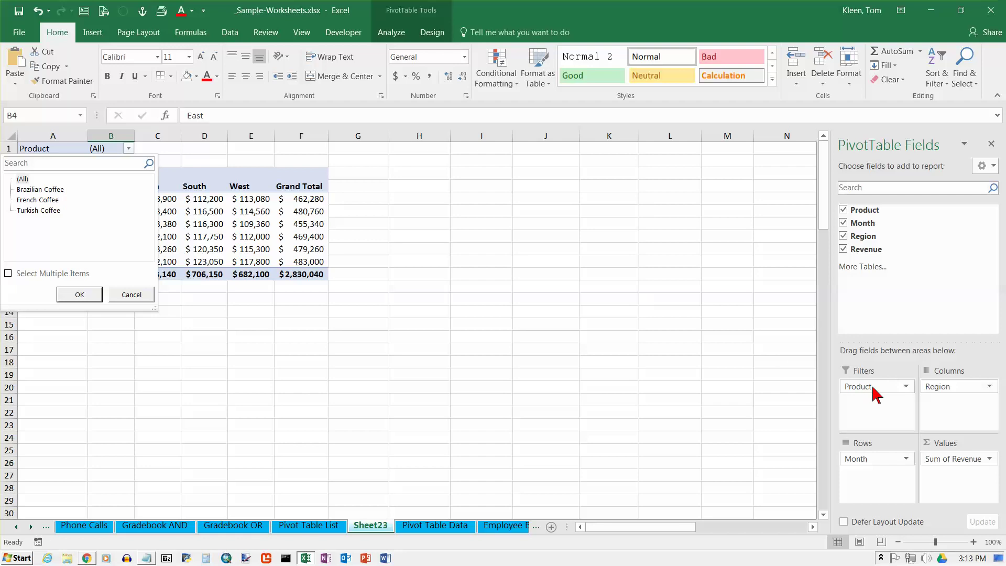
pyautogui.click(8, 273)
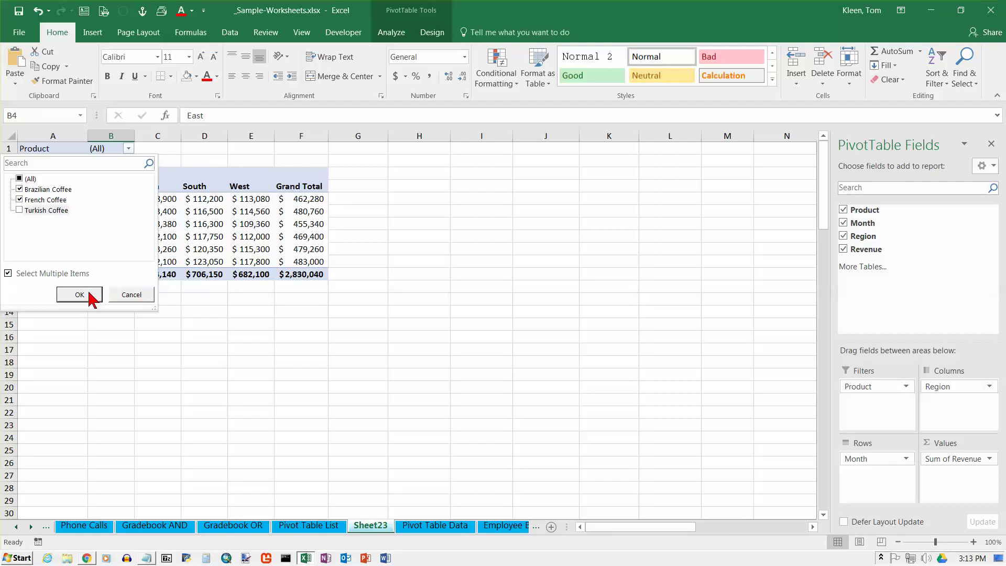
pyautogui.click(80, 294)
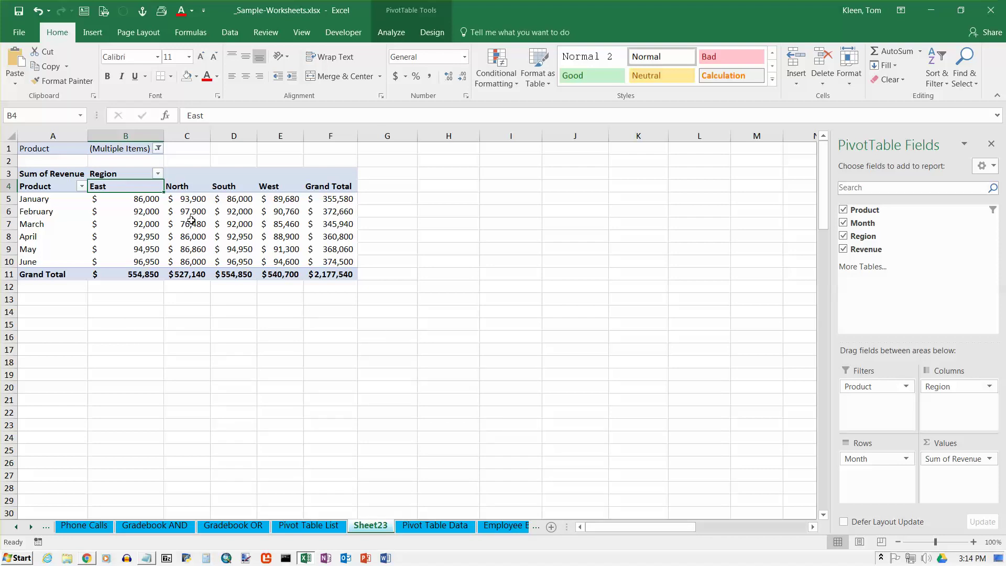
pyautogui.moveTo(191, 220)
# Put Product back in the pivot rows with Month nested beneath it
pyautogui.moveTo(873, 390); pyautogui.dragTo(888, 434)
pyautogui.moveTo(888, 433); pyautogui.dragTo(875, 473)
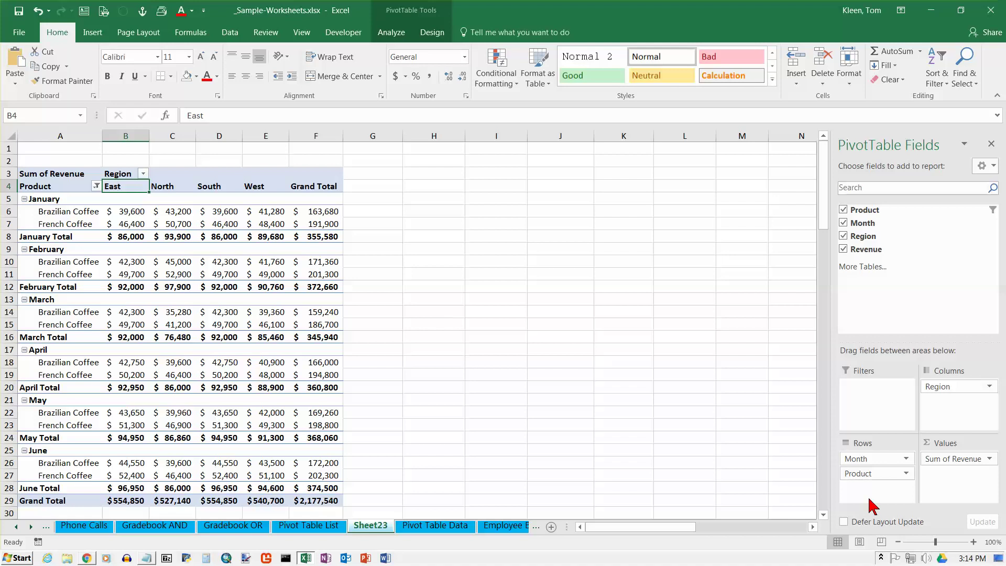
pyautogui.moveTo(870, 459); pyautogui.dragTo(881, 490)
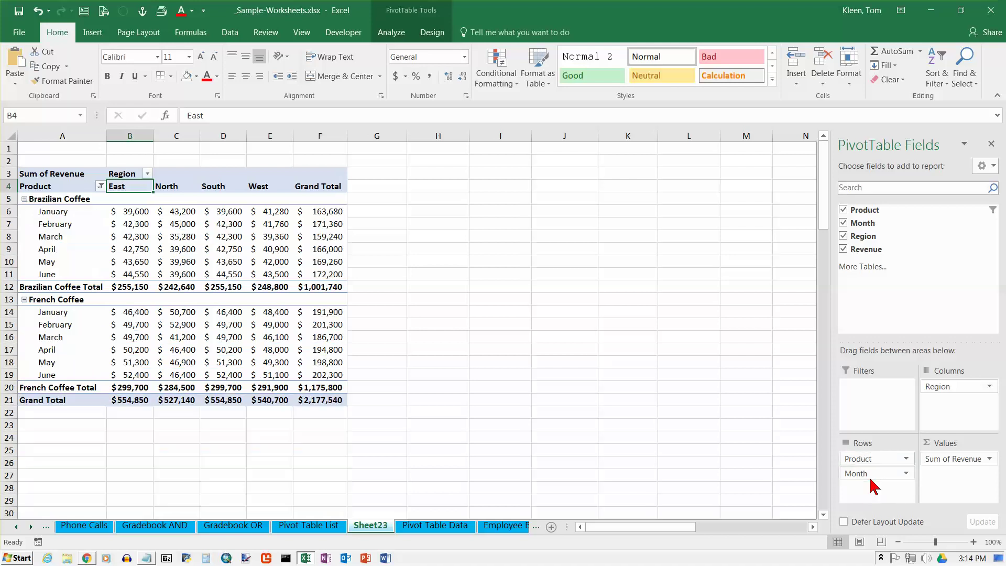
# Re-include Turkish Coffee in the Product filter so all three coffees show
pyautogui.click(99, 186)
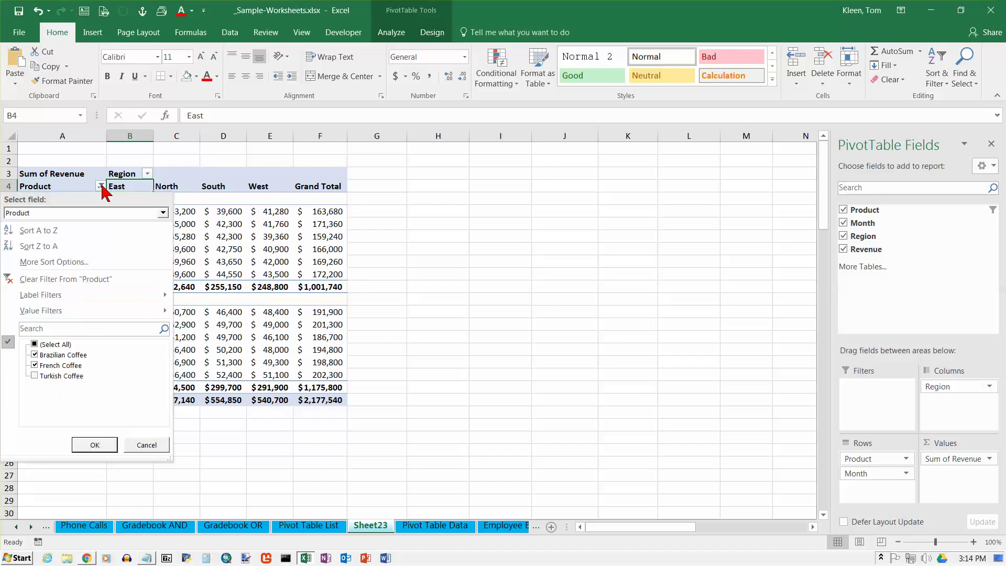
pyautogui.click(58, 376)
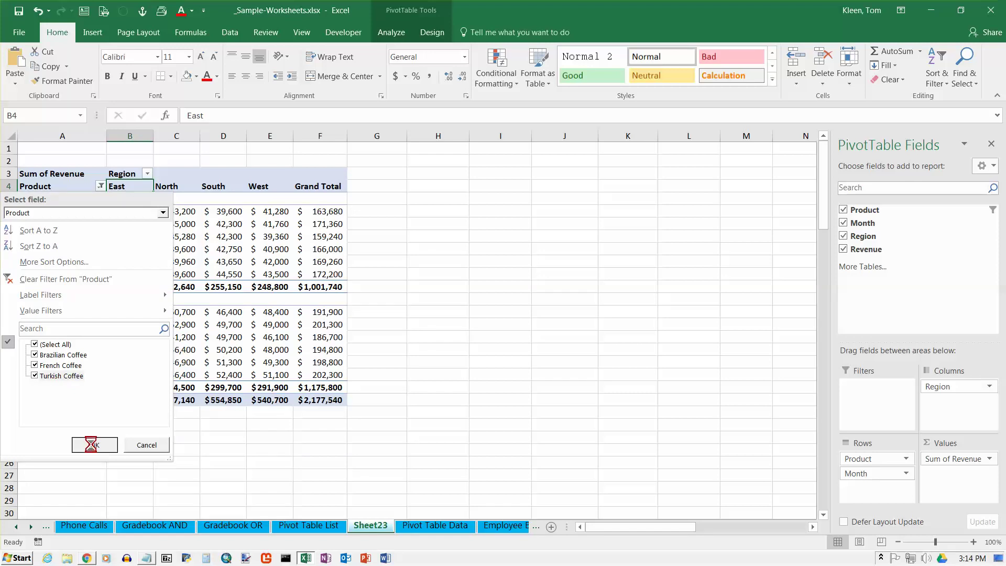
pyautogui.click(94, 445)
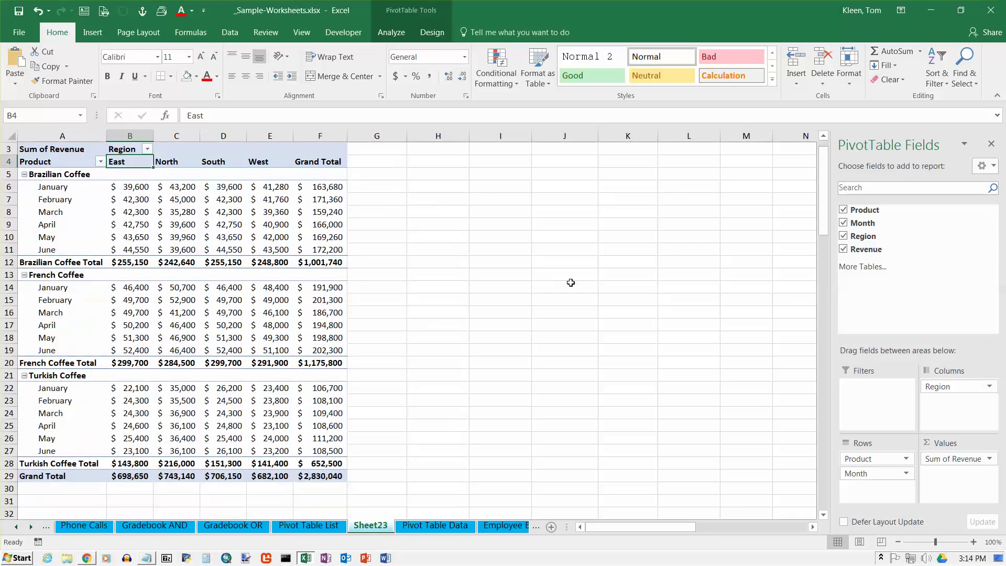
pyautogui.scroll(-1, 569, 283)
pyautogui.scroll(1, 565, 282)
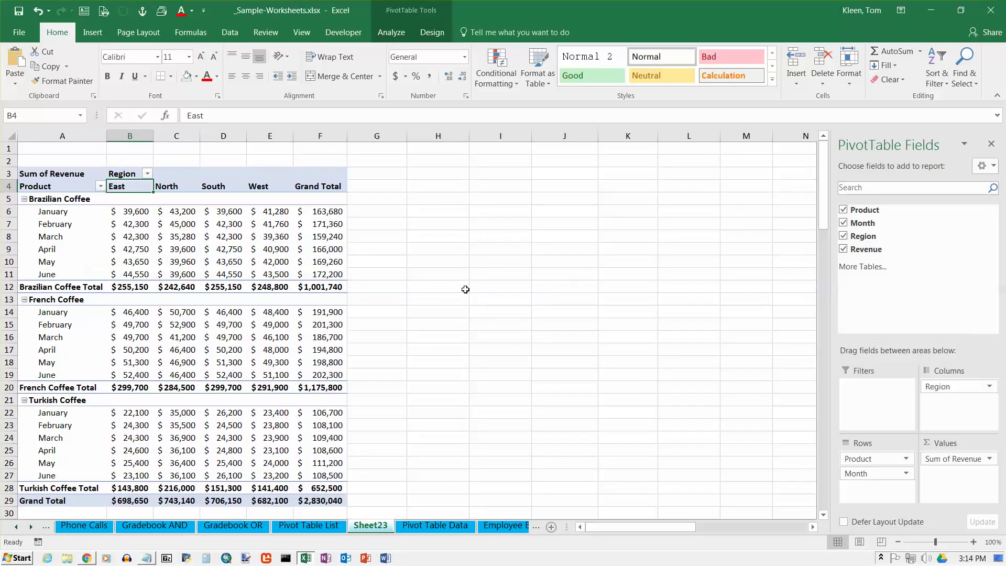
# Collapse the Brazilian, French and Turkish Coffee groups to single rows, then select Brazilian Coffee
pyautogui.click(25, 200)
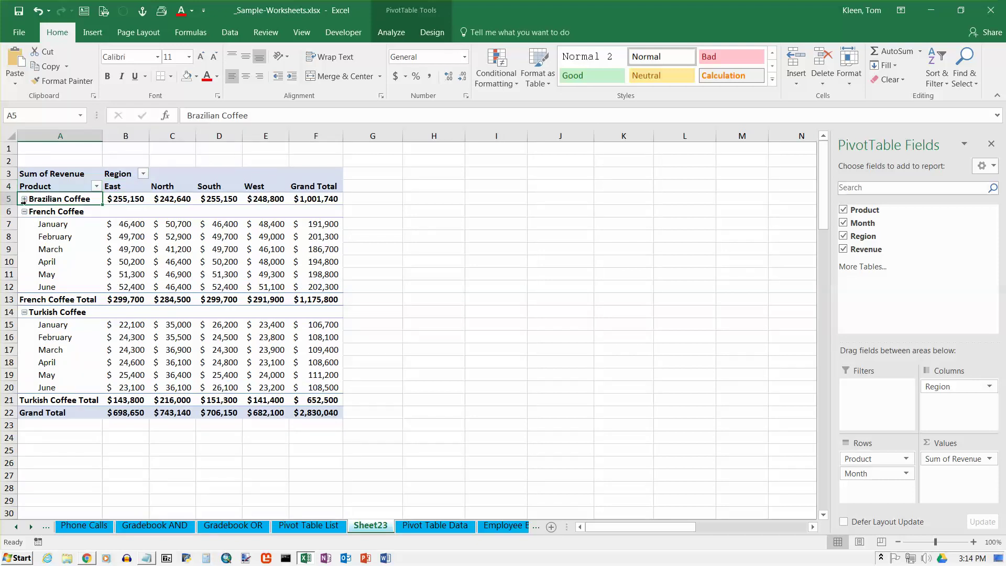
pyautogui.click(25, 211)
pyautogui.click(24, 224)
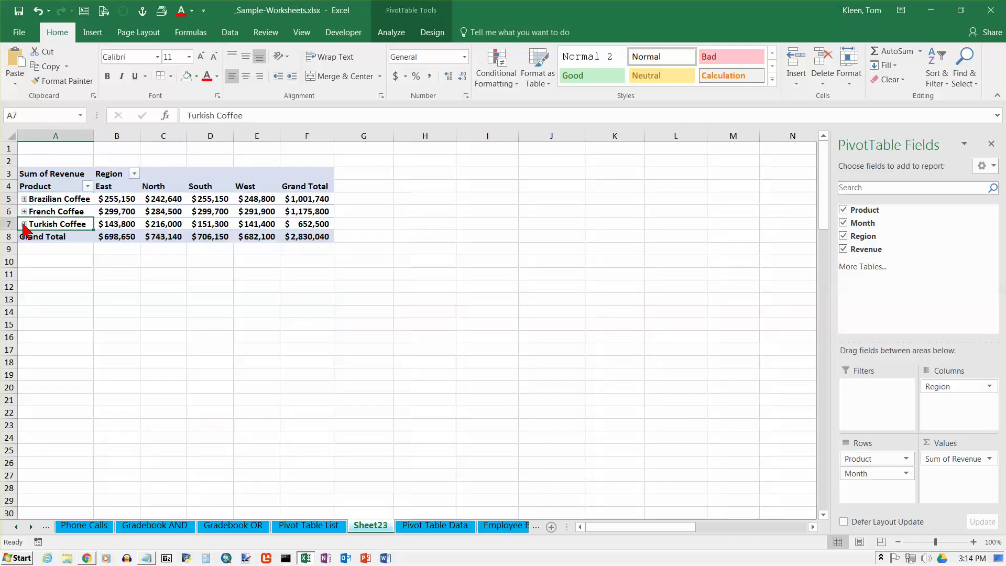
pyautogui.click(49, 203)
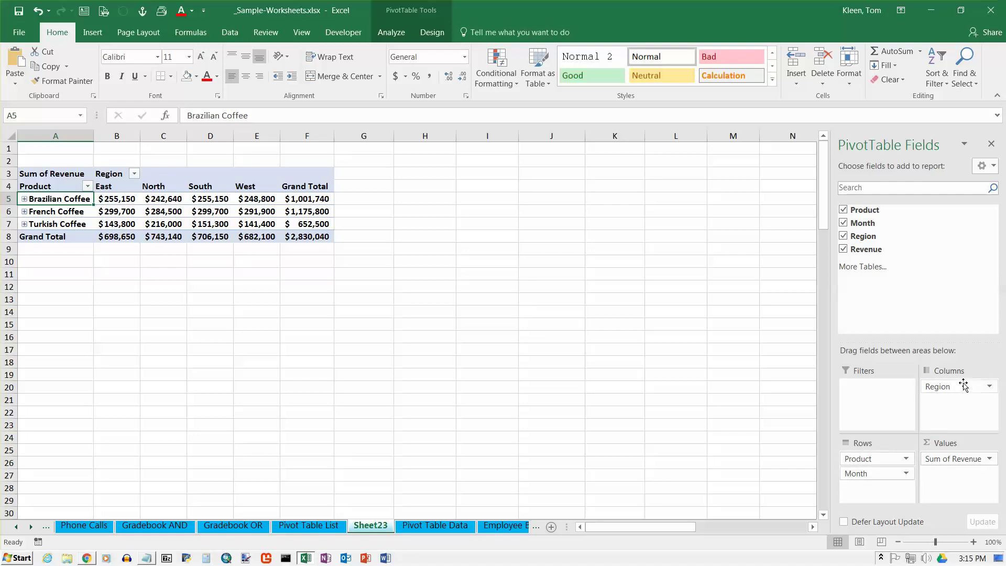
pyautogui.click(843, 223)
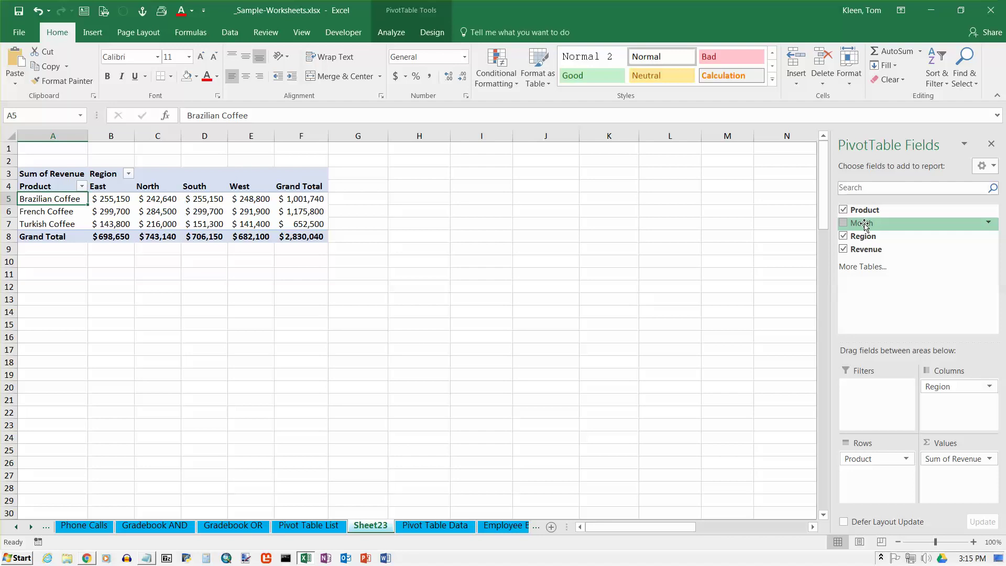
pyautogui.moveTo(864, 224); pyautogui.dragTo(908, 475)
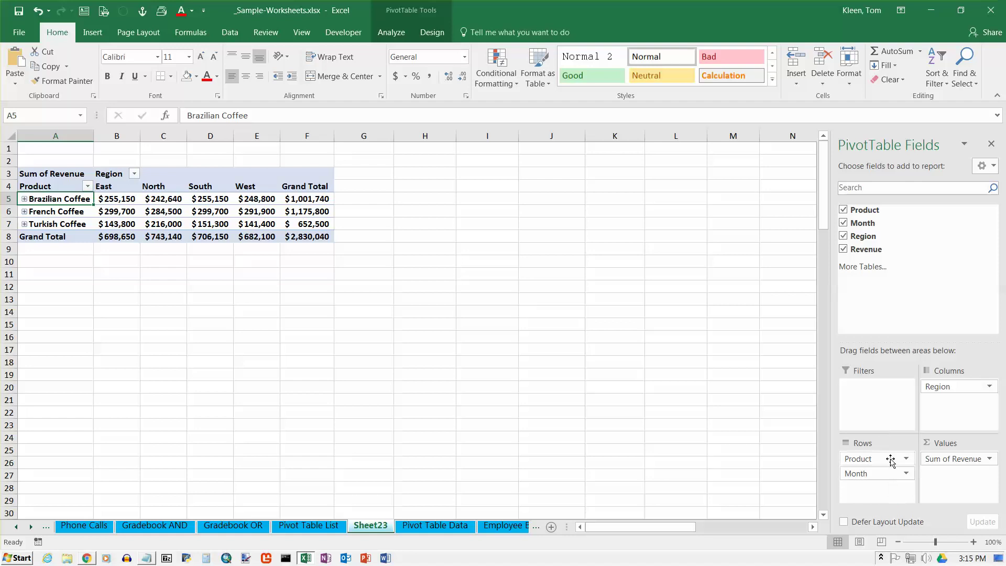
pyautogui.moveTo(854, 474); pyautogui.dragTo(864, 495)
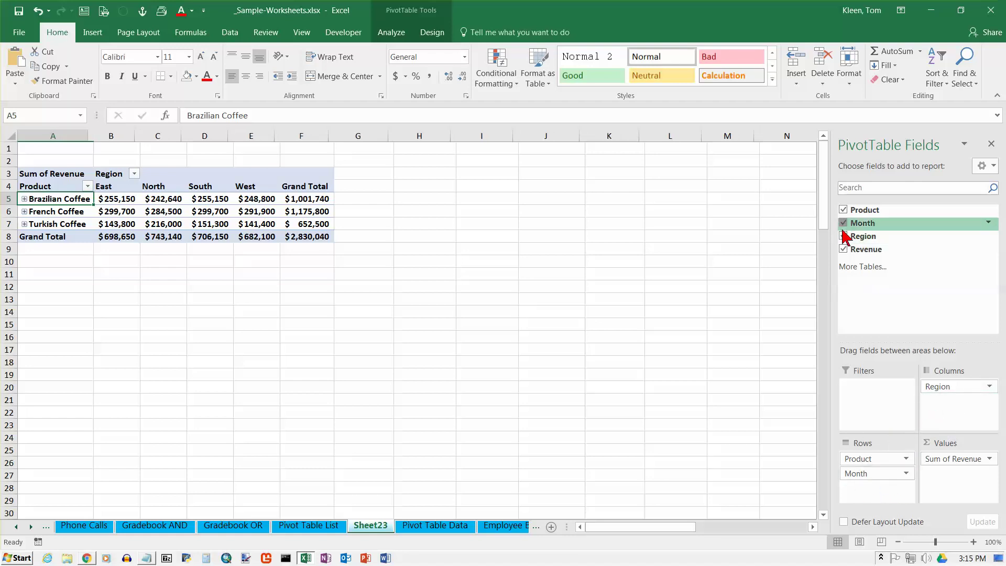
pyautogui.moveTo(845, 237); pyautogui.dragTo(959, 400)
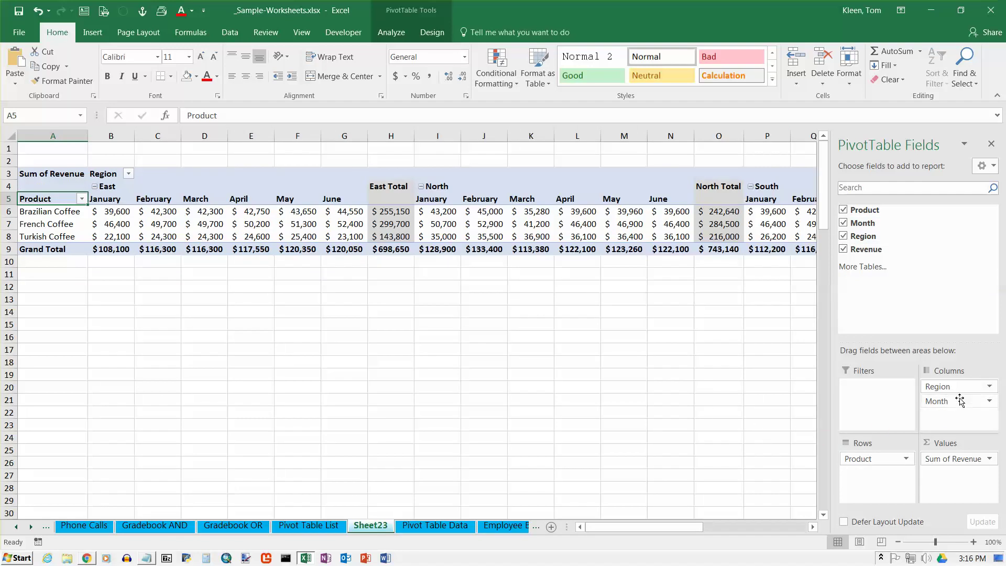
pyautogui.moveTo(960, 400); pyautogui.dragTo(883, 472)
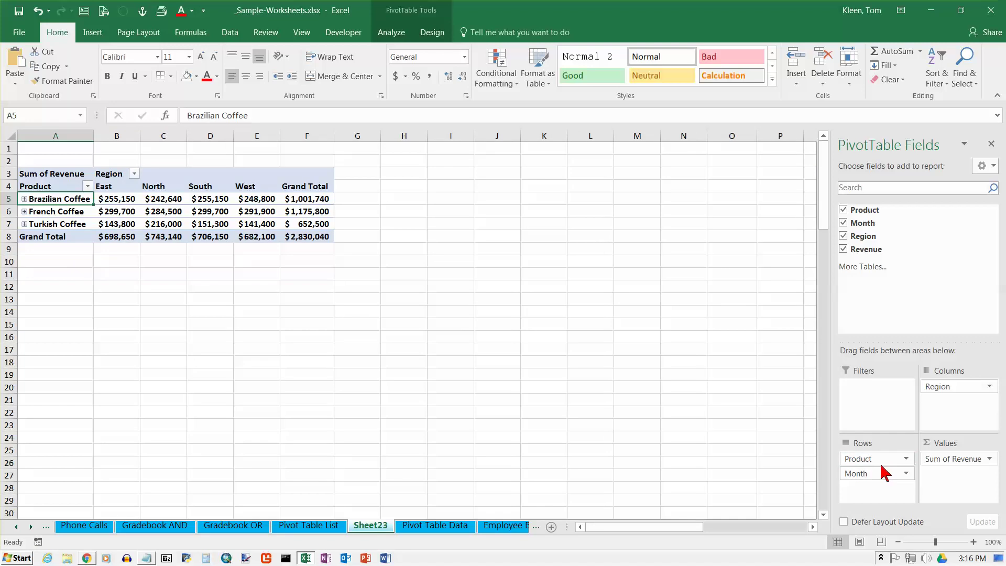